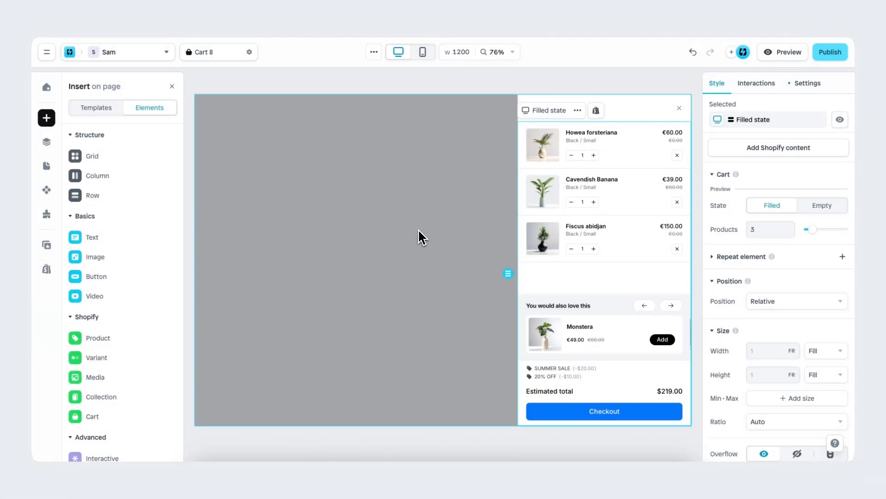
# - Insert a Cart reward element into the cart drawer directly above the product items
pyautogui.scroll(-2, 176, 279)
pyautogui.moveTo(162, 343)
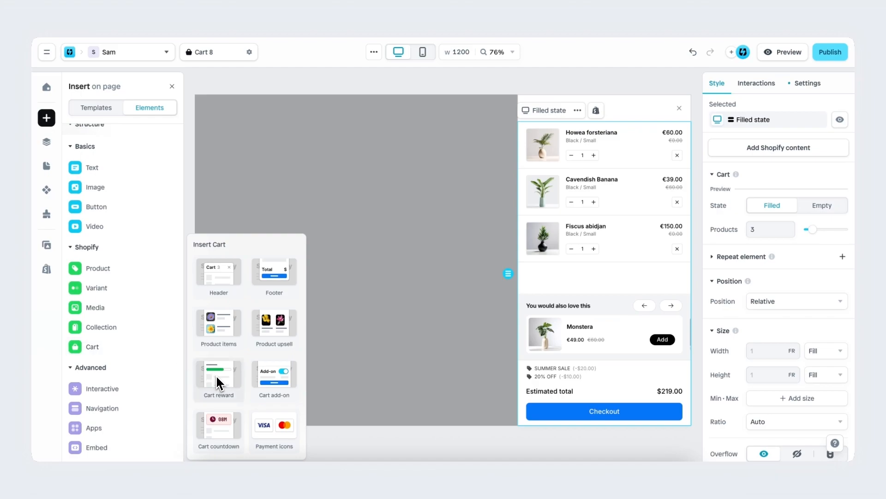
pyautogui.moveTo(218, 382); pyautogui.dragTo(589, 124)
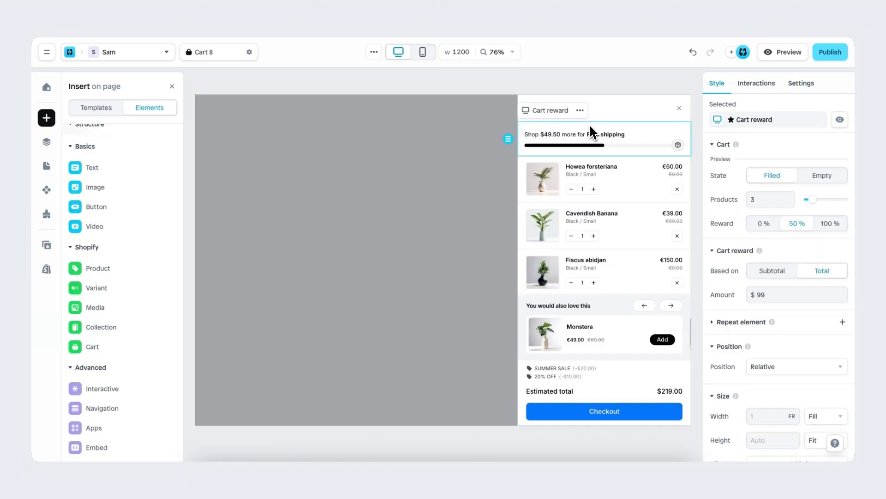
# - Move the Cart reward layer out of Cart items and make it the first element inside Filled state
pyautogui.click(47, 142)
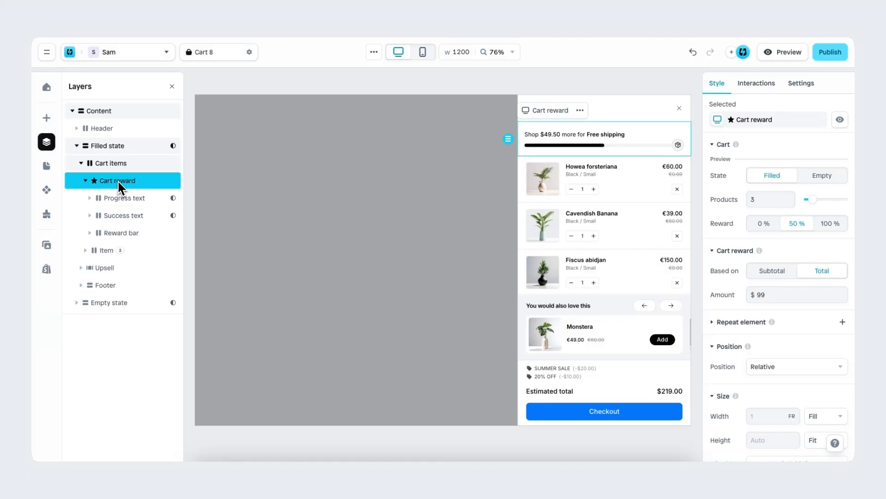
pyautogui.moveTo(116, 181); pyautogui.dragTo(123, 146)
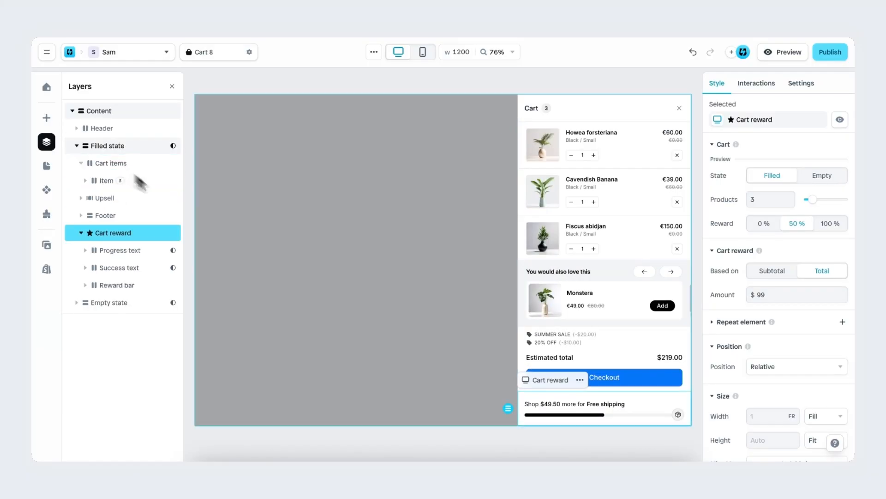
pyautogui.press('Up')
pyautogui.press('Up')
pyautogui.press('Up')
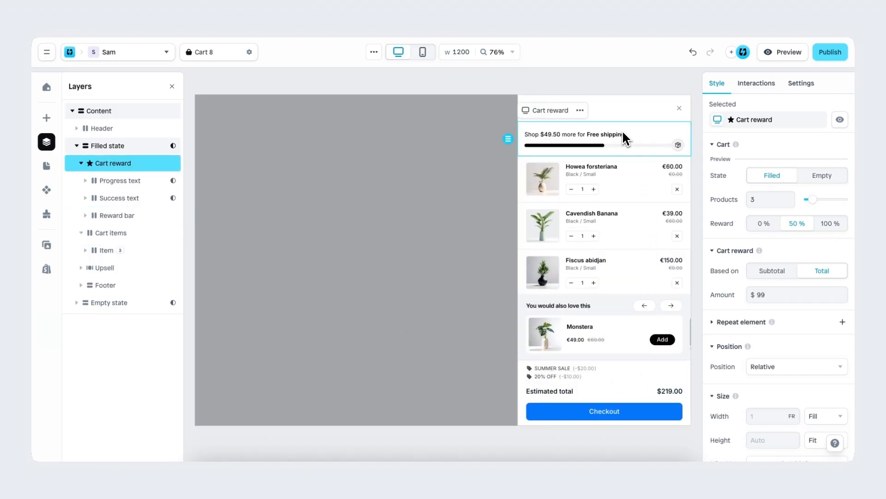
# - Examine the dynamic content source linked to the Cart reward amount left text inside the Progress text
pyautogui.hscroll(1, 633, 131)
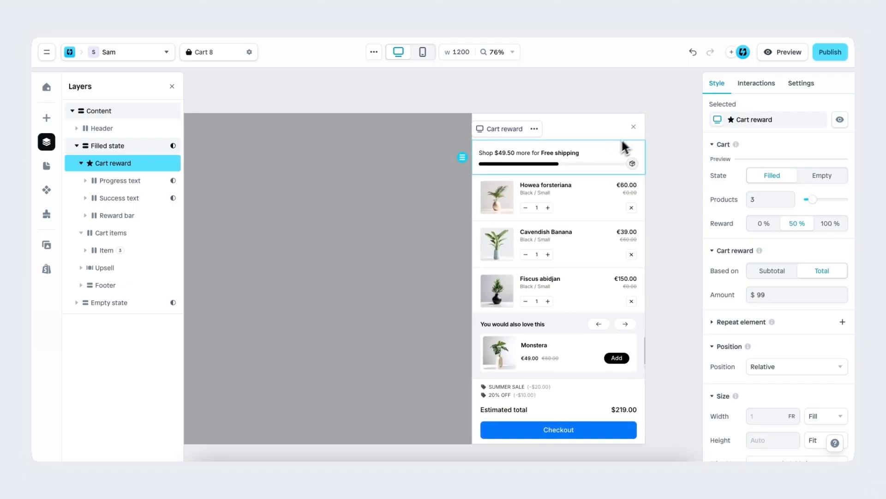
pyautogui.scroll(5, 610, 148)
pyautogui.scroll(2, 610, 155)
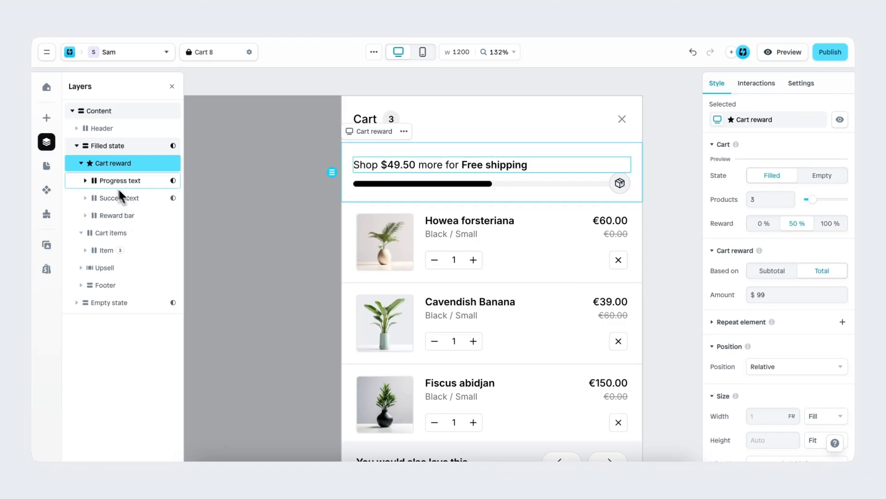
pyautogui.click(88, 181)
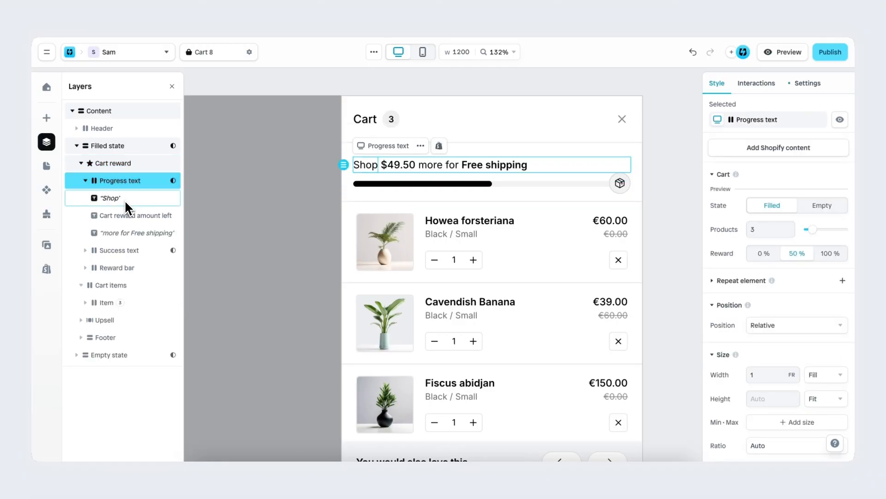
pyautogui.click(145, 217)
pyautogui.scroll(-4, 707, 324)
pyautogui.scroll(-3, 706, 324)
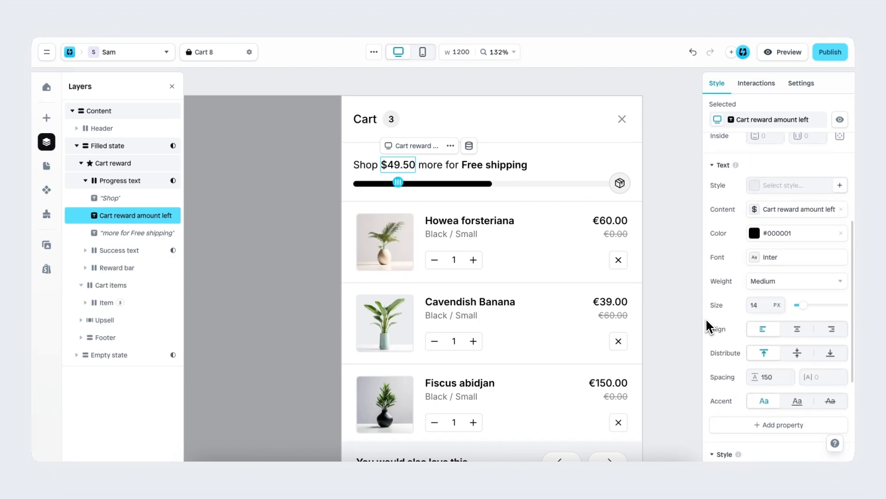
pyautogui.scroll(3, 707, 323)
pyautogui.click(755, 244)
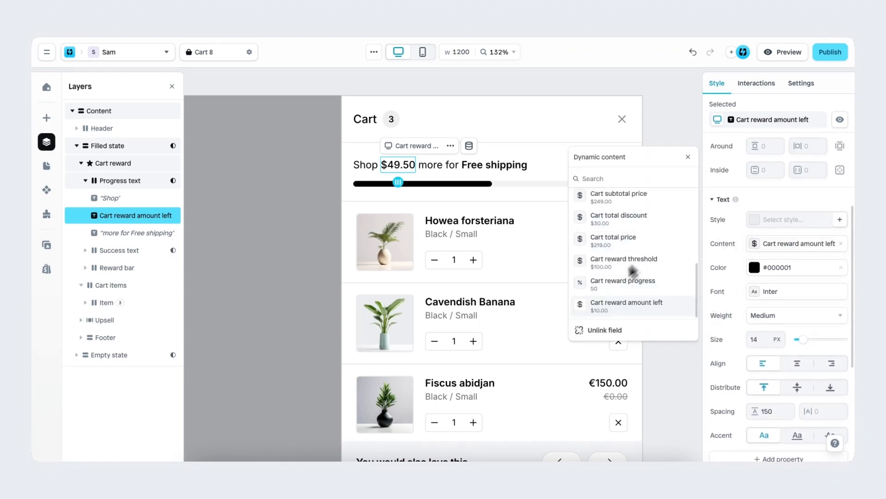
pyautogui.click(688, 157)
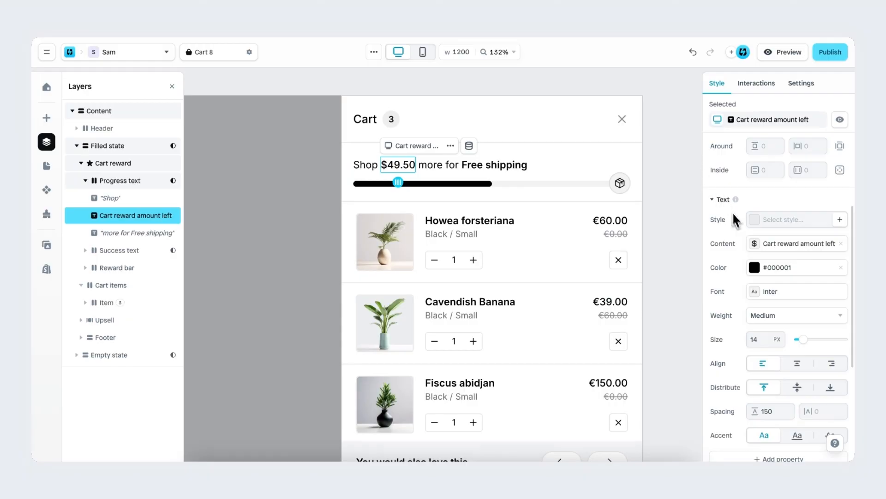
pyautogui.scroll(8, 738, 222)
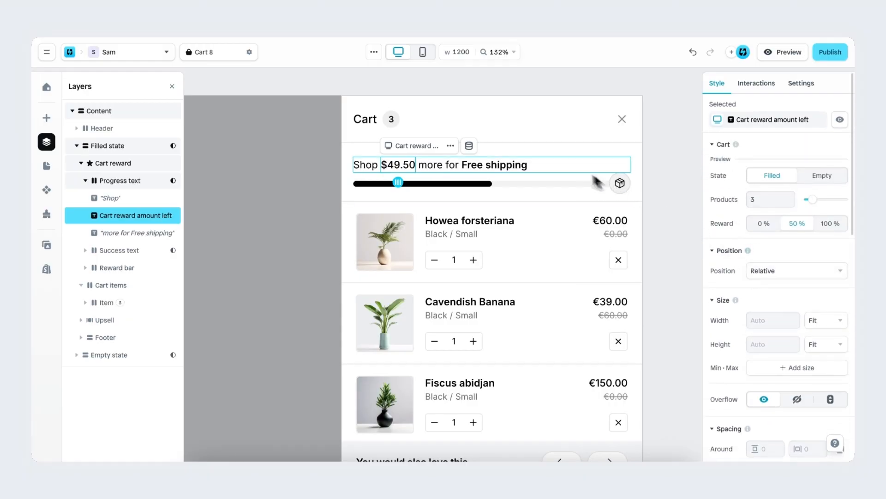
# - Inspect the "more for Free shipping" text and the display condition of the Progress text
pyautogui.click(567, 158)
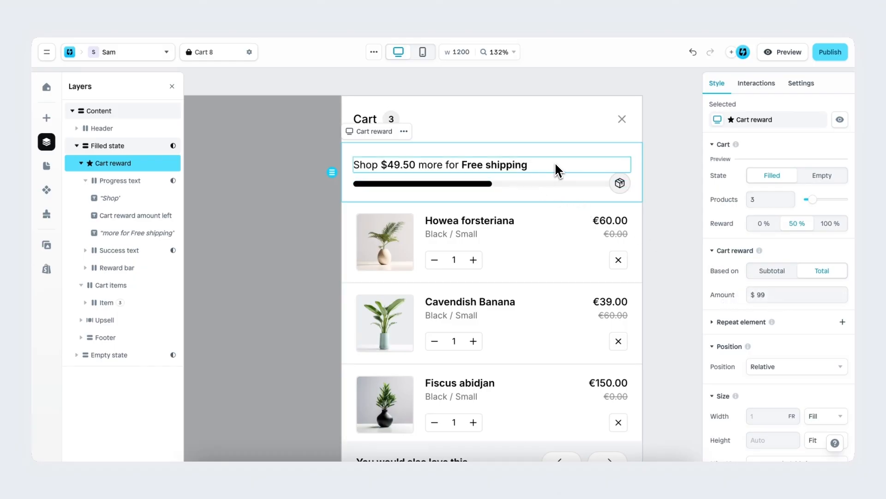
pyautogui.click(137, 232)
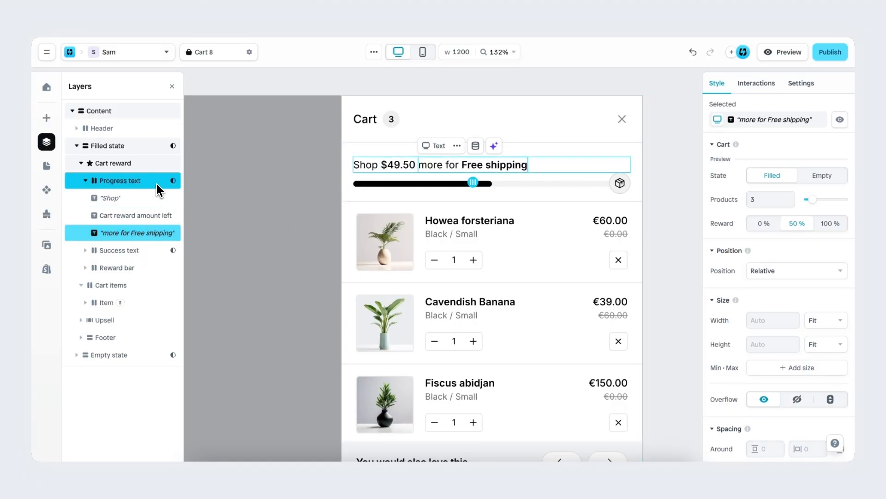
pyautogui.click(139, 181)
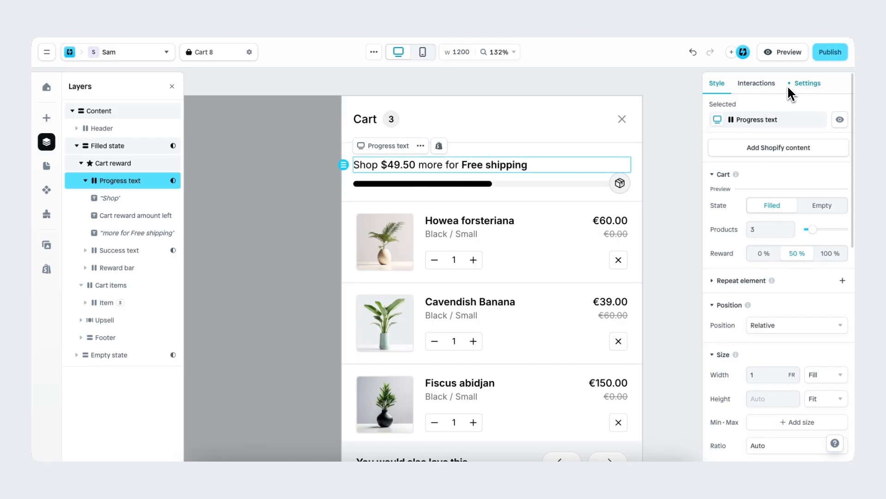
pyautogui.click(817, 88)
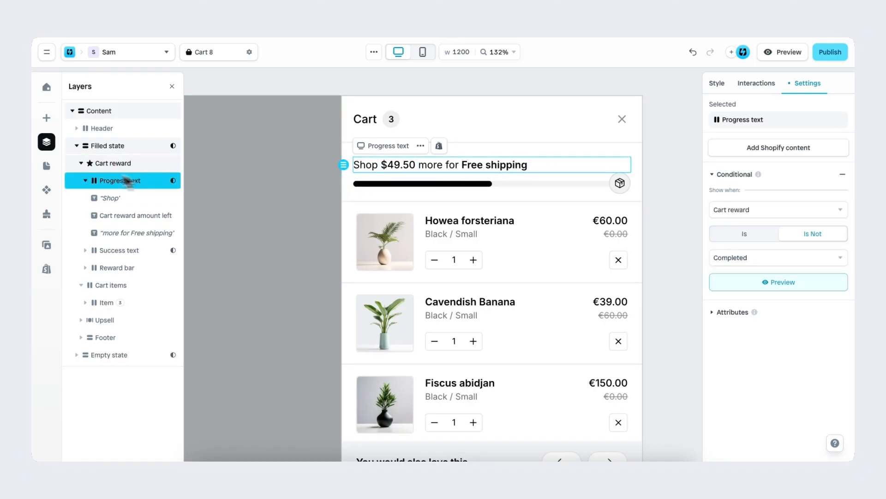
# - Check the Success text's content and display condition, and preview the cart reward at 100 %
pyautogui.click(85, 181)
pyautogui.click(121, 199)
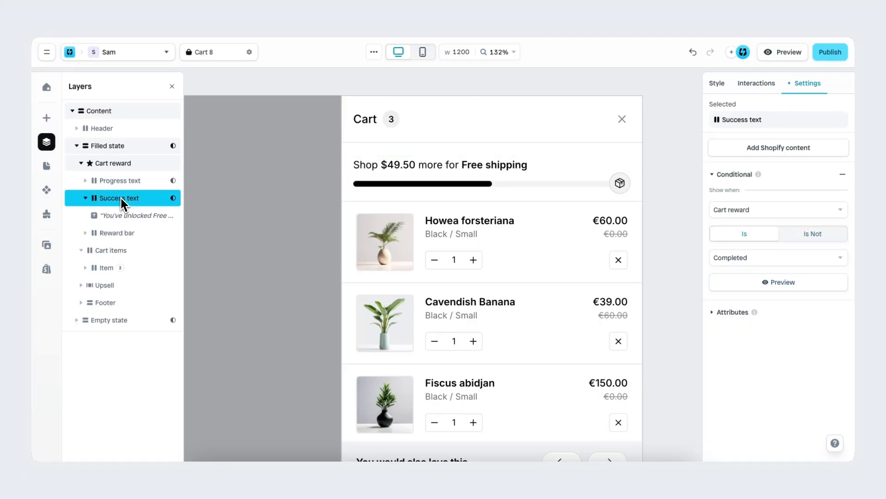
pyautogui.click(717, 84)
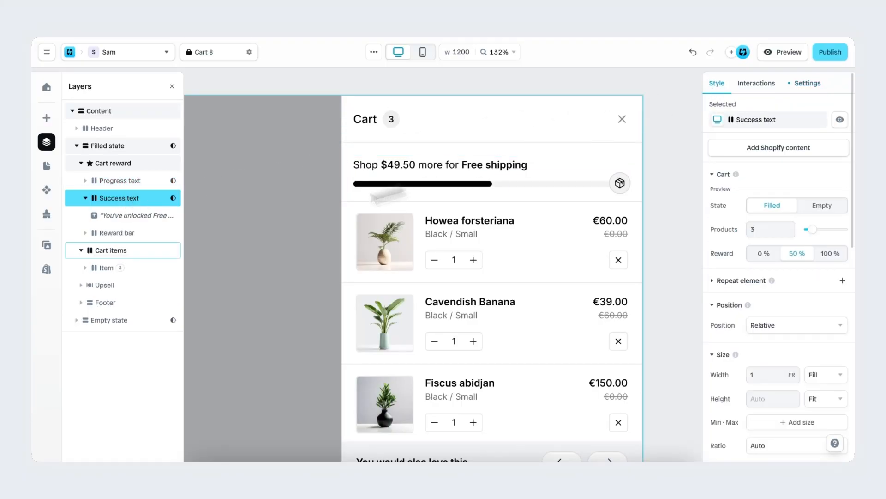
pyautogui.click(129, 214)
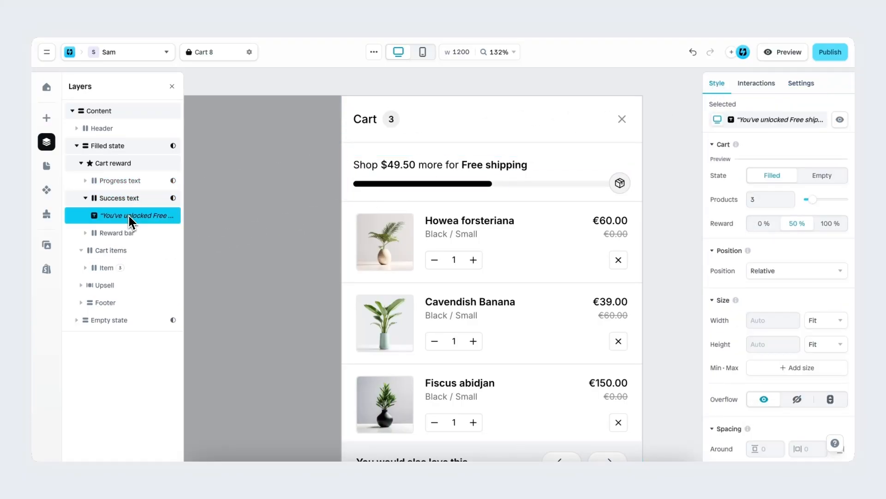
pyautogui.click(138, 199)
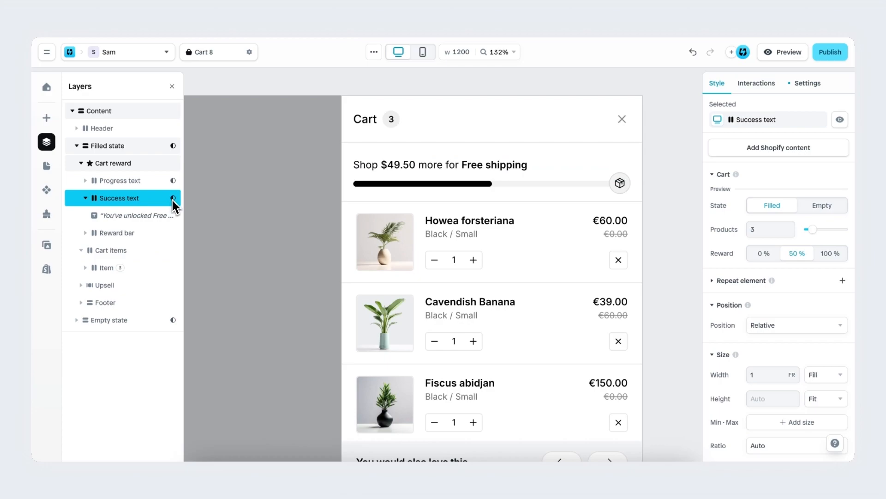
pyautogui.click(808, 83)
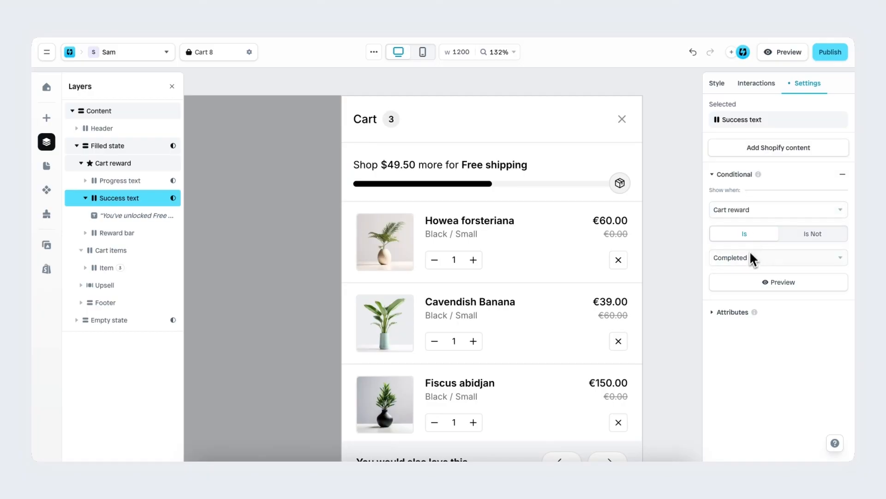
pyautogui.click(720, 86)
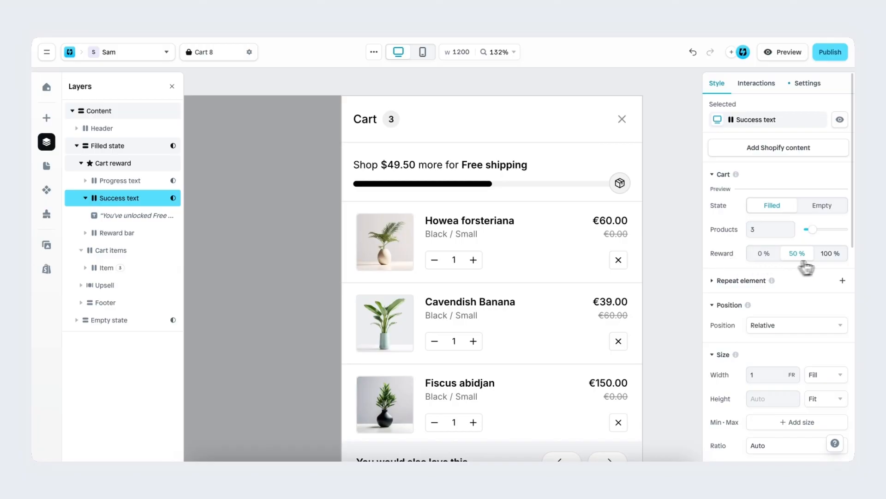
pyautogui.click(837, 257)
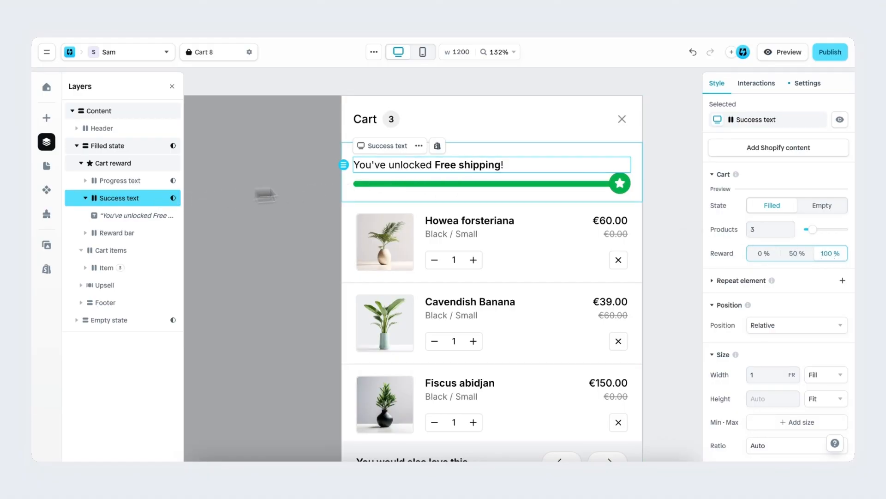
# - Inspect the Progress bar and Reward icon elements inside the Reward bar
pyautogui.click(137, 234)
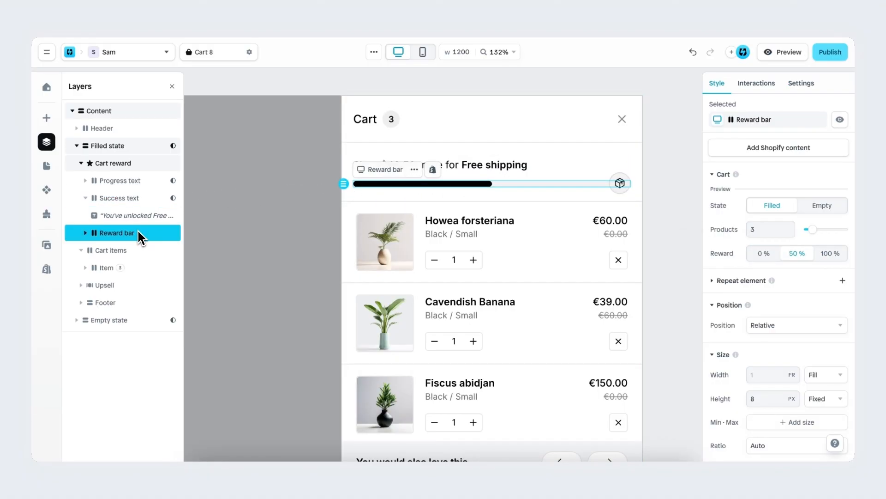
pyautogui.click(86, 232)
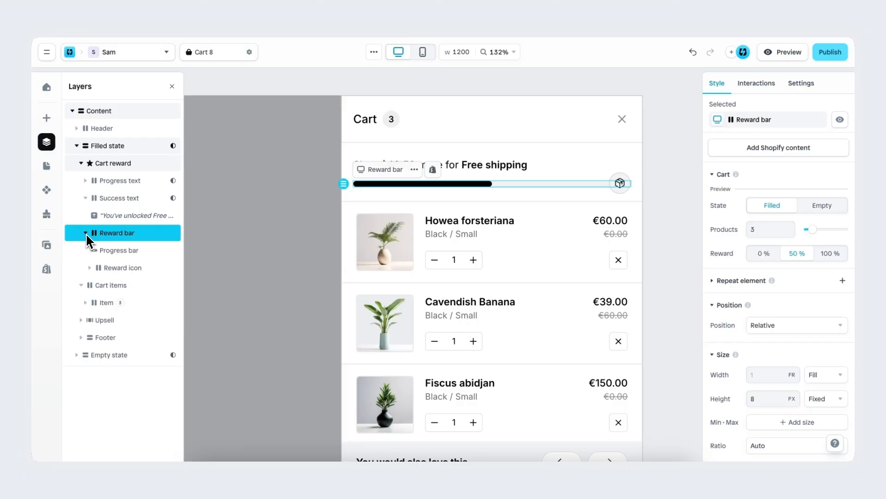
pyautogui.click(140, 251)
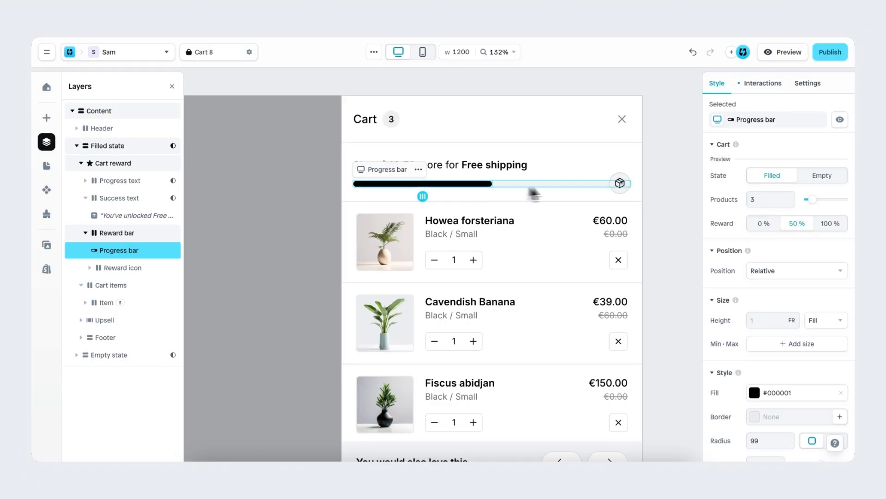
pyautogui.click(115, 268)
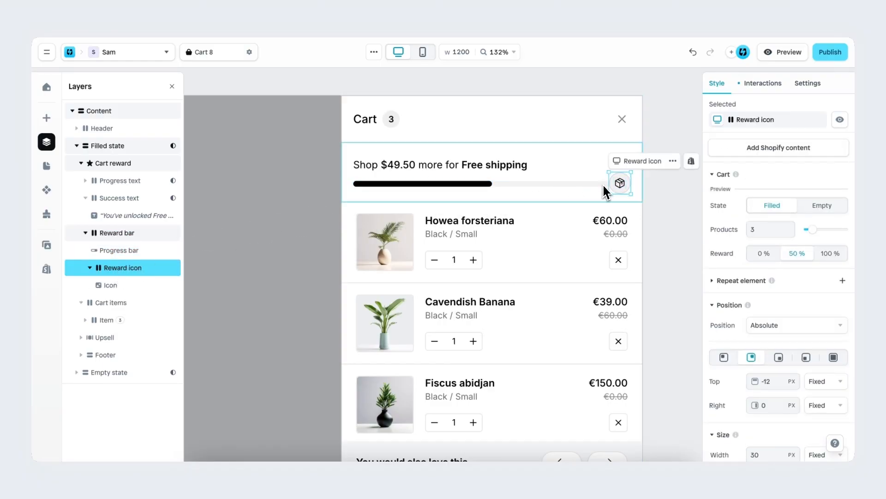
pyautogui.click(551, 153)
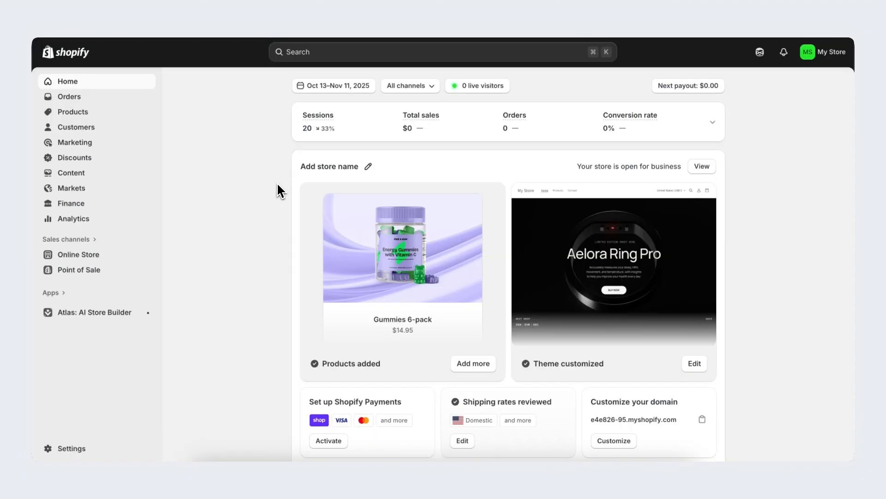
# - In the Shopify admin, start creating a new discount of the type Free shipping
pyautogui.click(106, 168)
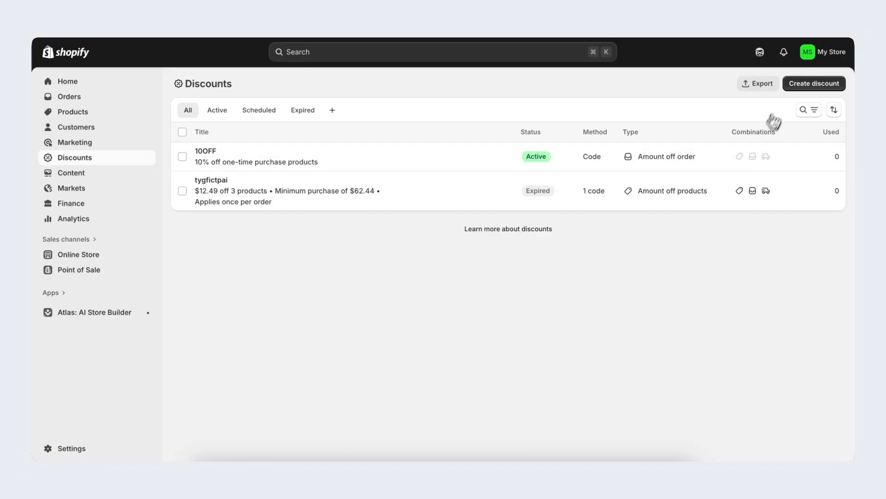
pyautogui.click(805, 89)
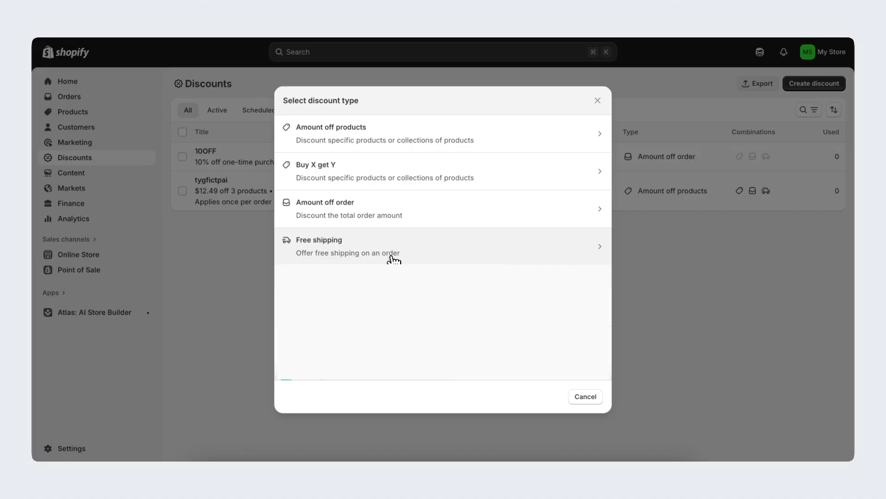
pyautogui.click(458, 252)
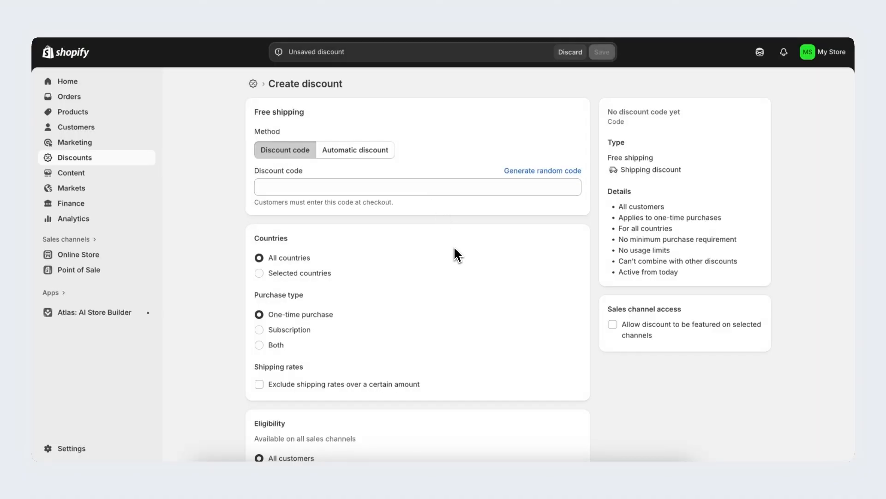
# - Set the free shipping discount's purchase type to Both
pyautogui.scroll(-1, 455, 250)
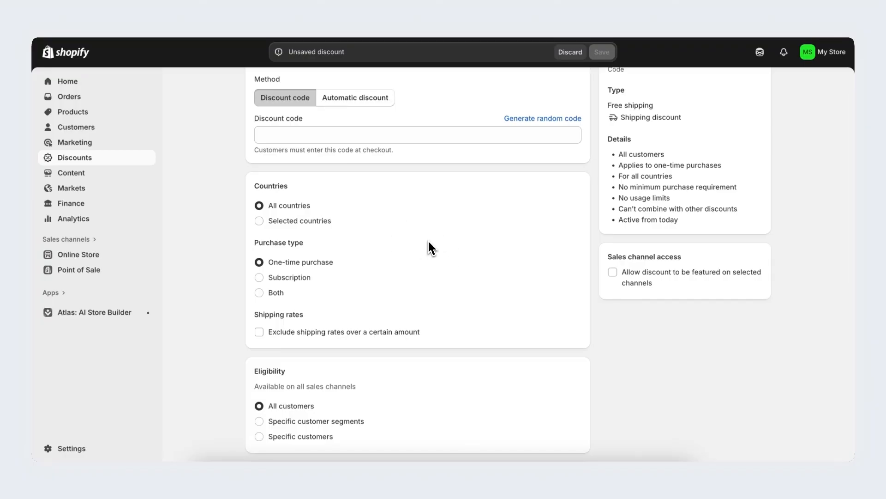
pyautogui.scroll(-1, 429, 247)
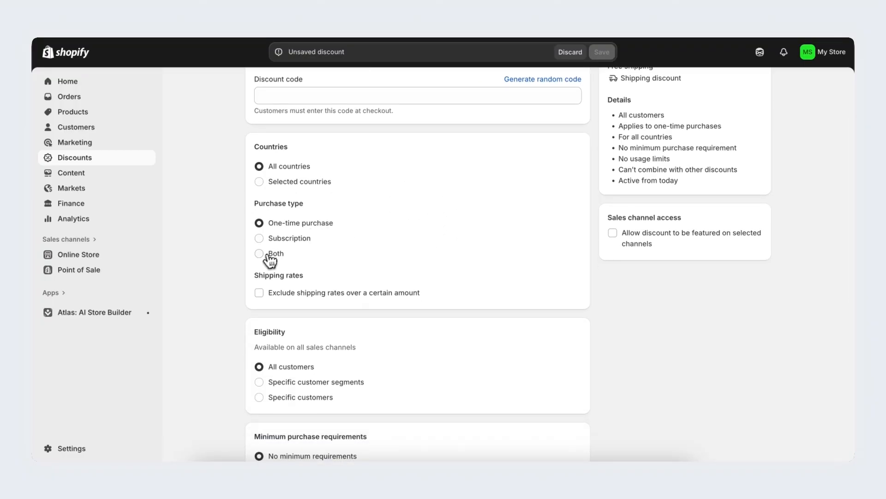
pyautogui.click(260, 254)
# - Set the free shipping discount's minimum purchase requirement to a minimum purchase amount of $50
pyautogui.scroll(-3, 448, 253)
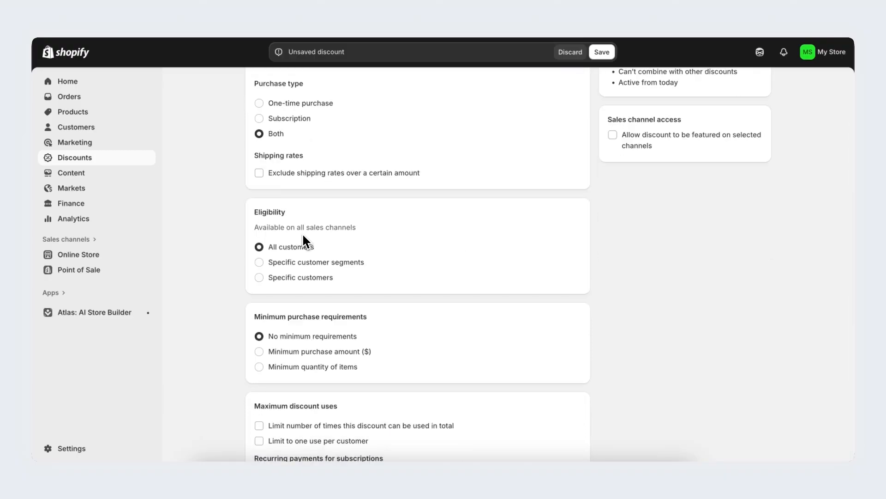
pyautogui.scroll(-2, 351, 235)
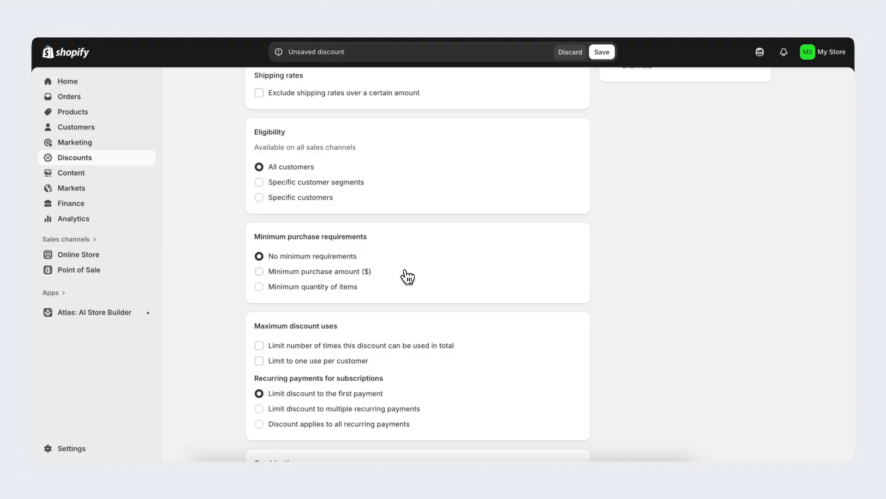
pyautogui.click(285, 274)
pyautogui.click(291, 287)
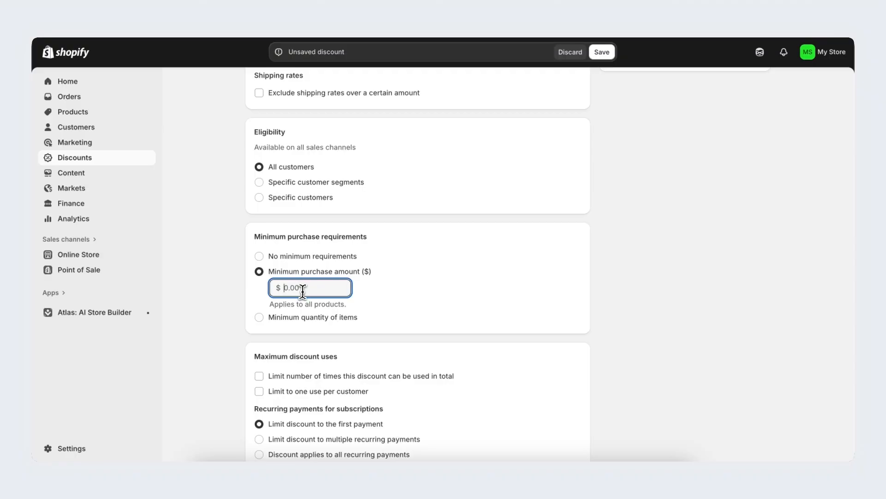
pyautogui.write('50')
pyautogui.click(437, 282)
pyautogui.scroll(-1, 438, 281)
pyautogui.scroll(1, 462, 314)
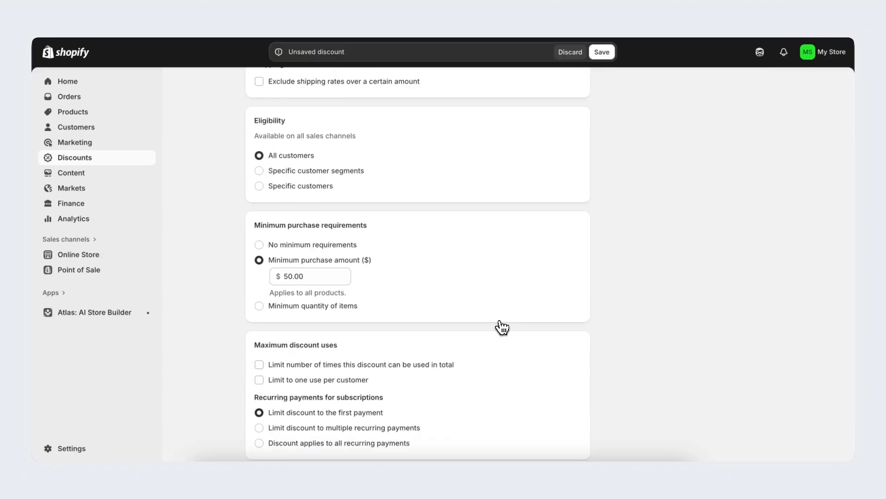
# - Save the discount with the code "Free shipping $50" and open the discounts list
pyautogui.scroll(8, 499, 330)
pyautogui.click(394, 239)
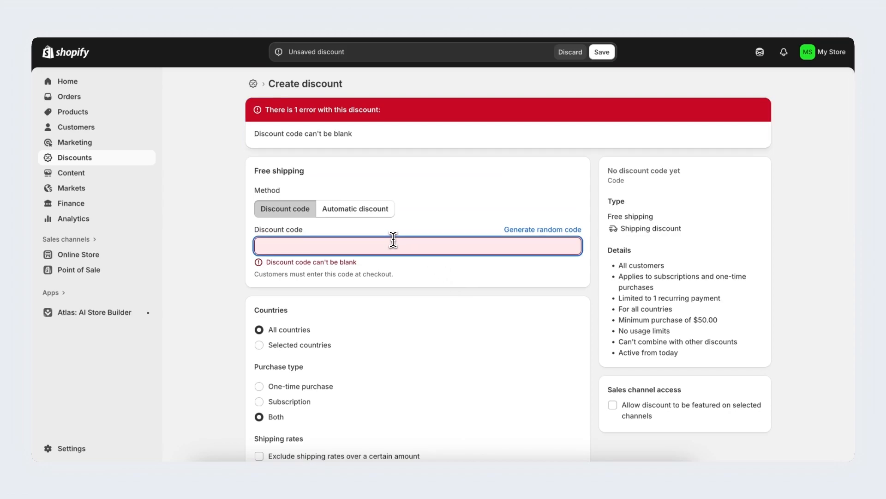
pyautogui.write('Free shipping $50')
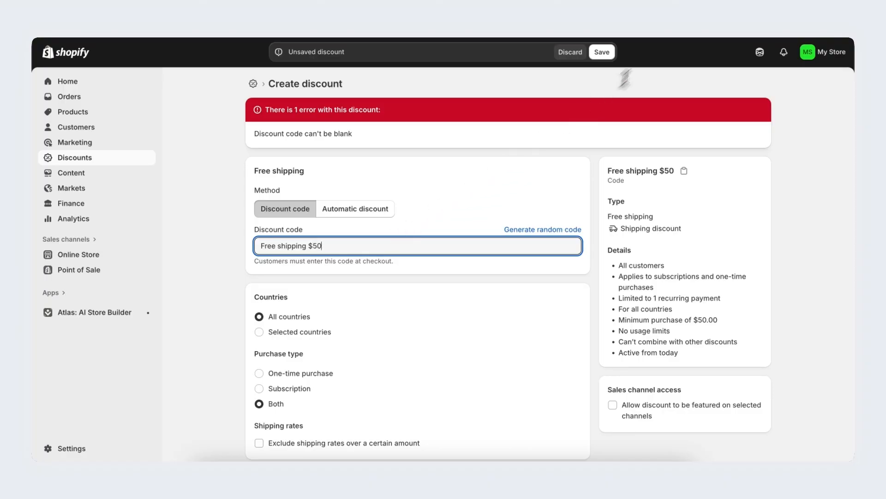
pyautogui.click(602, 53)
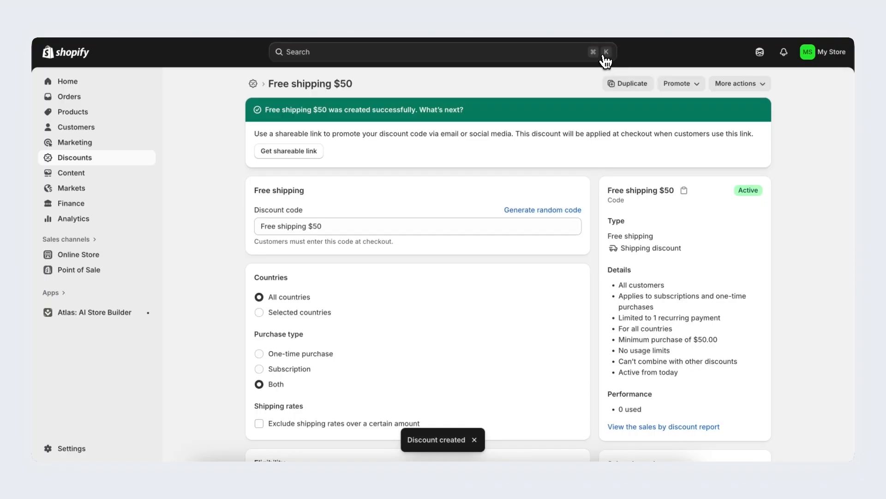
pyautogui.click(70, 162)
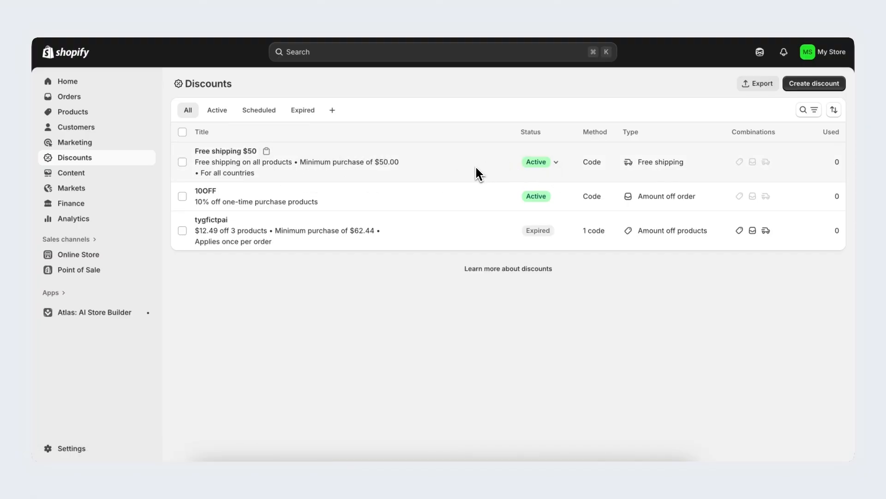
# - Switch to the page builder and set the Cart reward's amount to $50
pyautogui.click(162, 1)
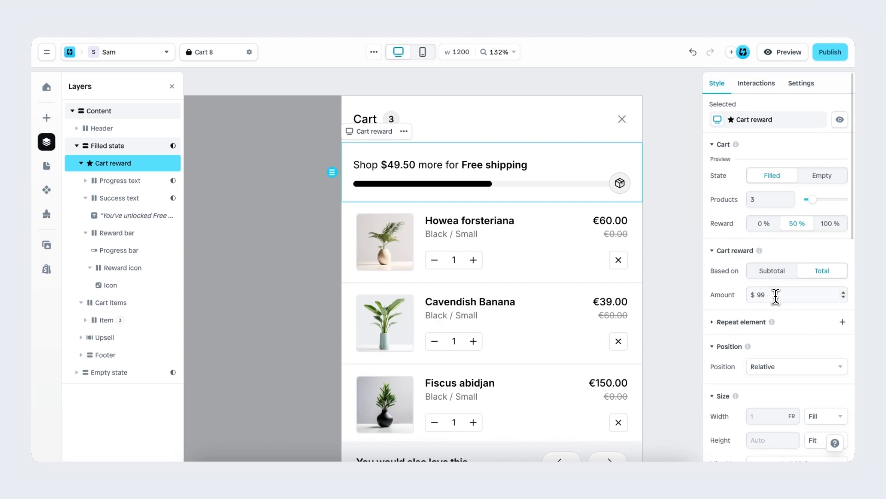
pyautogui.moveTo(775, 296); pyautogui.dragTo(737, 298)
pyautogui.write('50')
# - Preview the cart reward at 0 %, 50 % and 100 %, and return the preview to 50 %
pyautogui.click(761, 225)
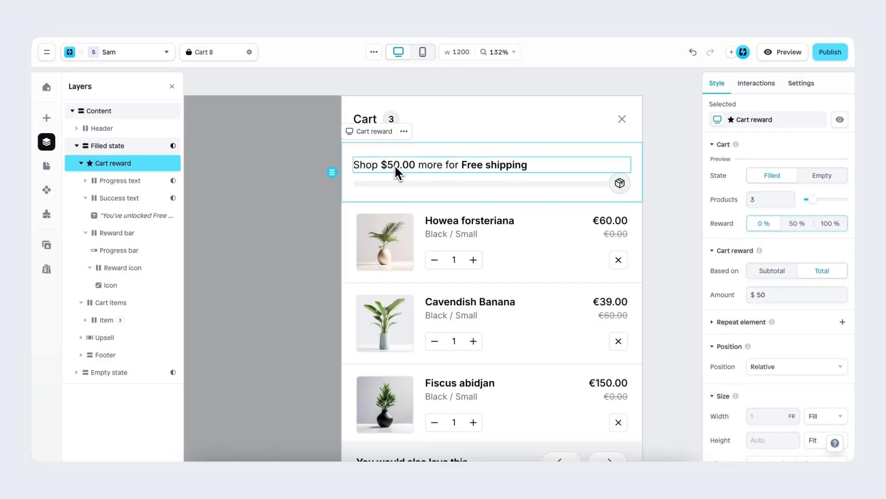
pyautogui.click(797, 225)
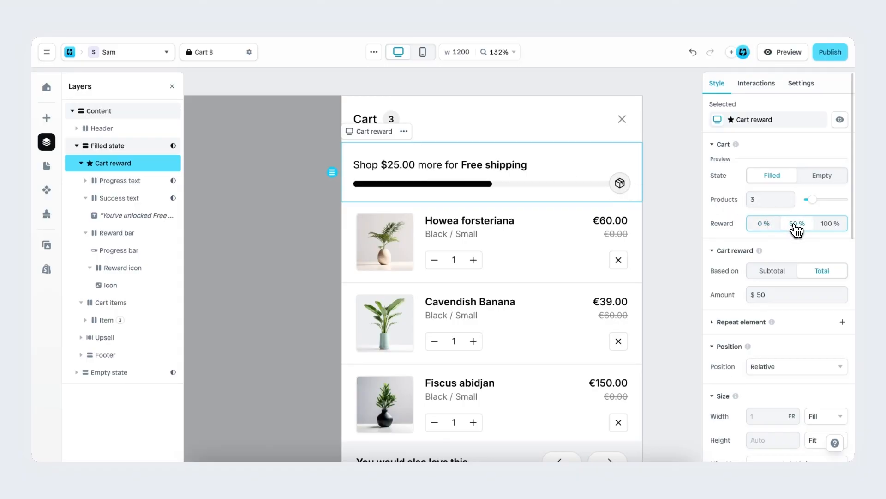
pyautogui.click(833, 224)
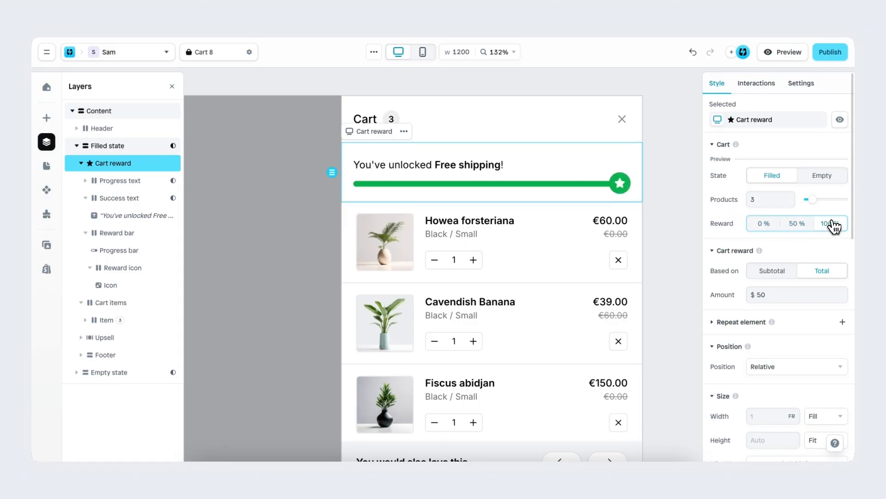
pyautogui.click(792, 225)
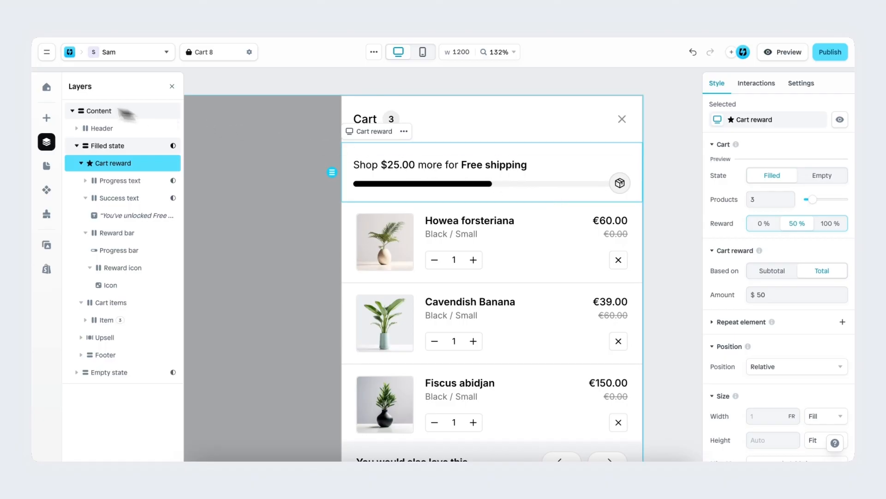
# - Insert a single-row Row element inside the Cart reward, above the progress text
pyautogui.click(49, 118)
pyautogui.moveTo(125, 196)
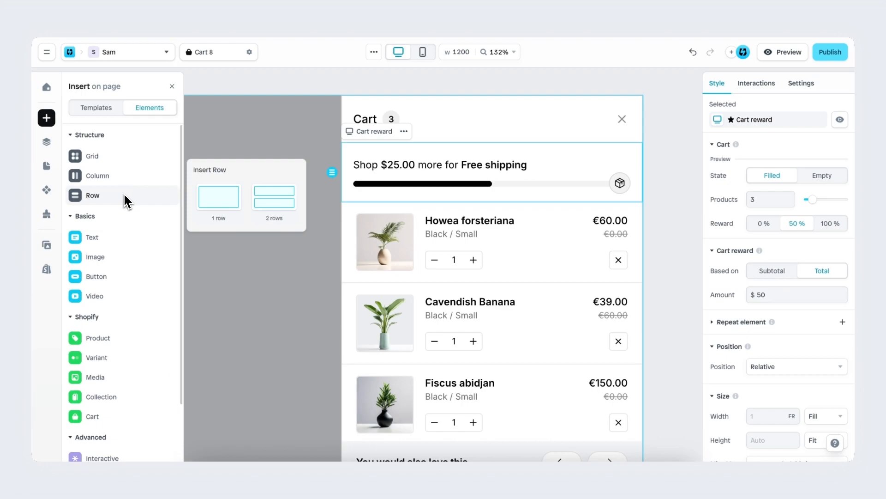
pyautogui.moveTo(214, 197); pyautogui.dragTo(417, 157)
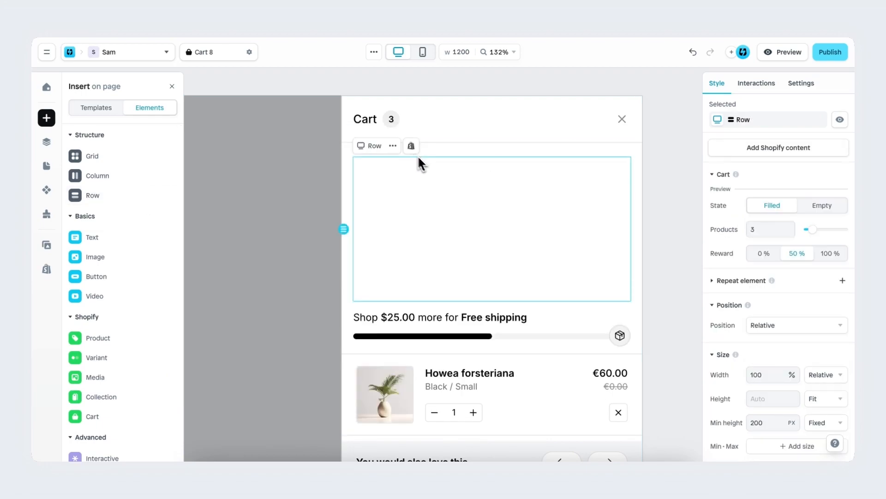
# - Move the Progress text and Success text elements into the new Row in the layer structure
pyautogui.click(445, 314)
pyautogui.click(46, 142)
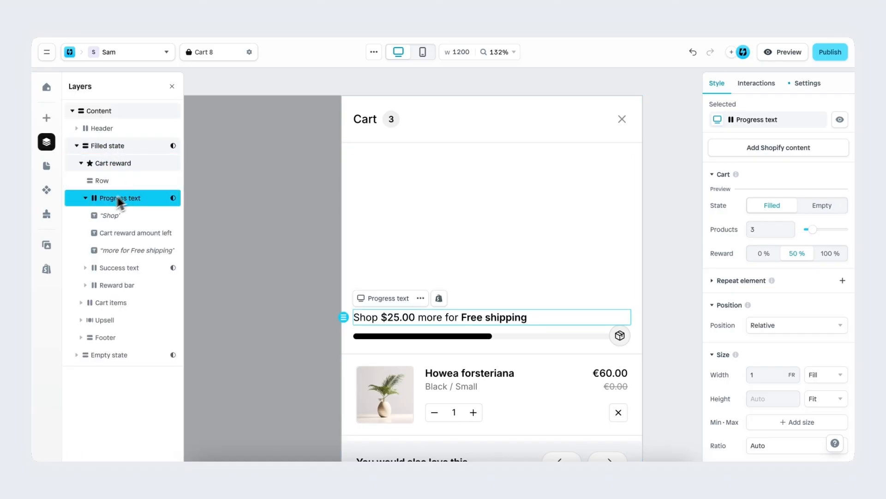
pyautogui.click(85, 198)
pyautogui.moveTo(120, 197); pyautogui.dragTo(120, 181)
pyautogui.click(90, 198)
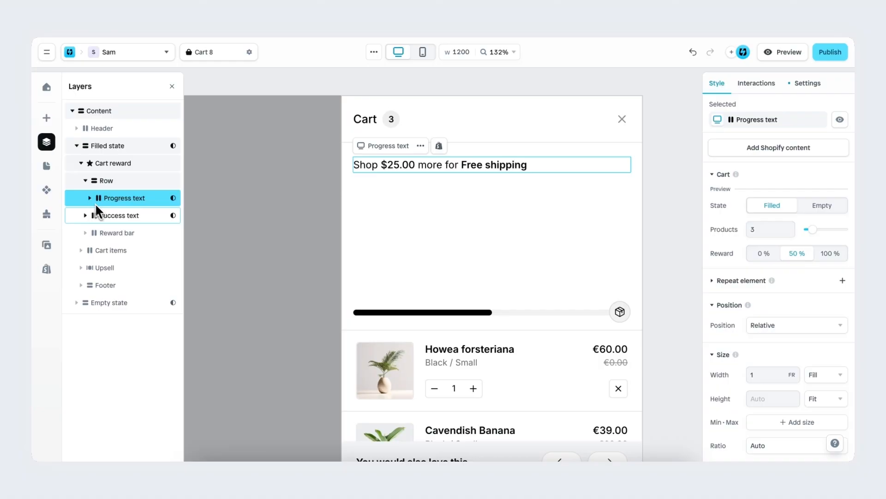
pyautogui.moveTo(112, 216); pyautogui.dragTo(121, 180)
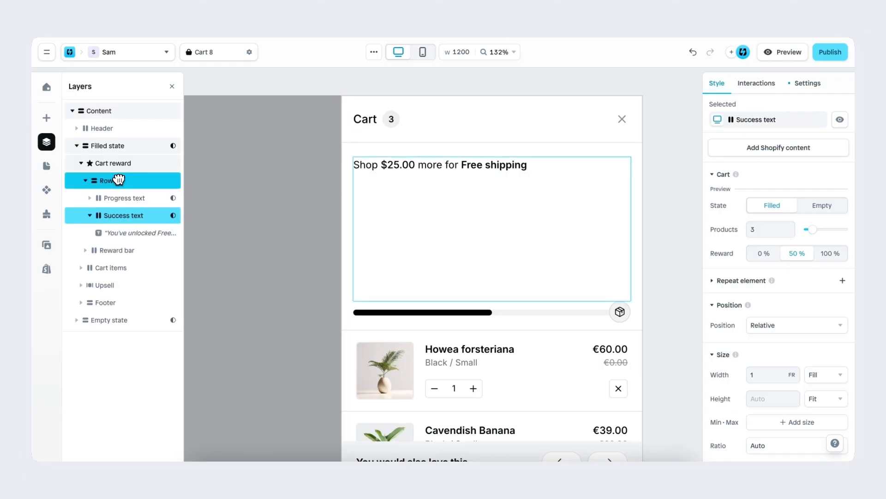
# - Clear the minimum height of the Row around the cart reward texts
pyautogui.click(123, 181)
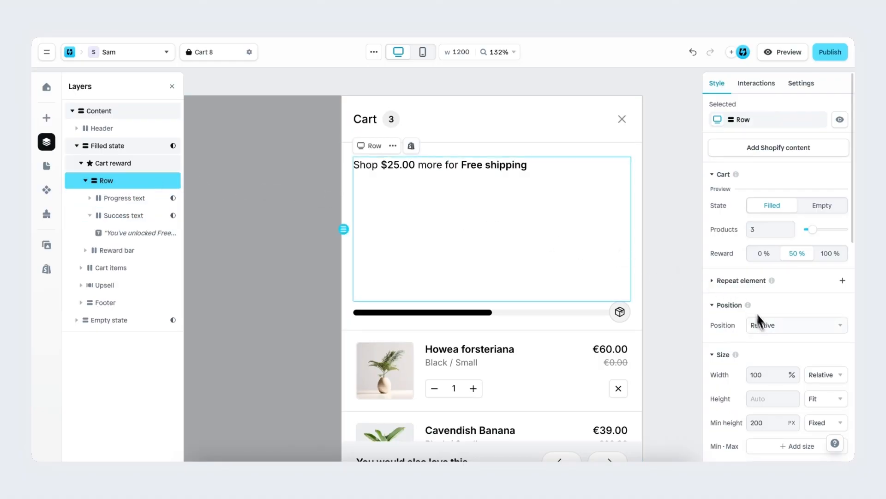
pyautogui.scroll(-3, 759, 323)
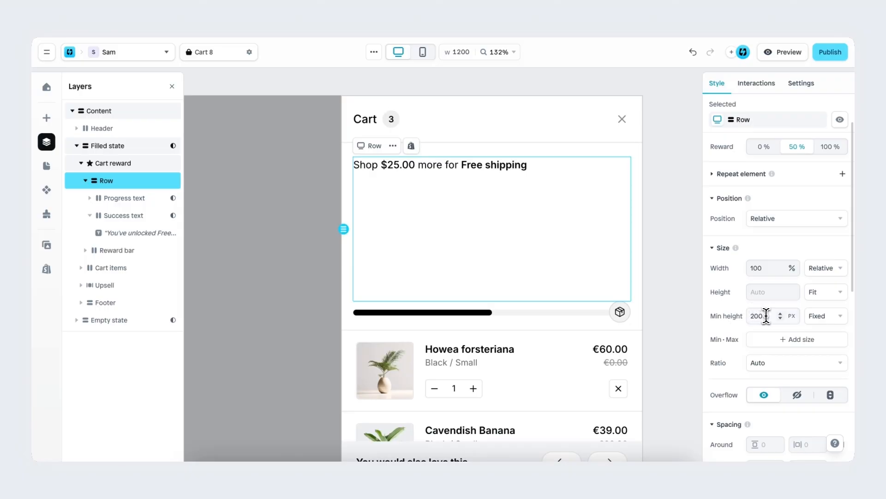
pyautogui.moveTo(767, 315); pyautogui.dragTo(716, 321)
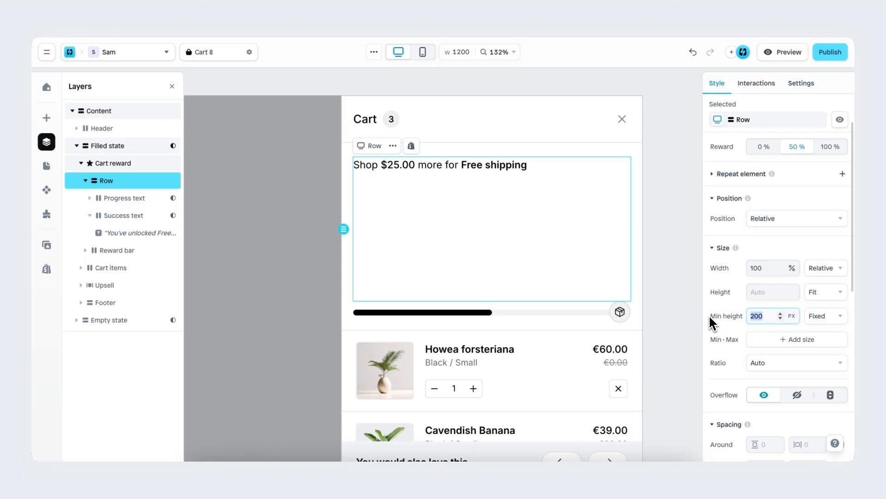
pyautogui.press('BackSpace')
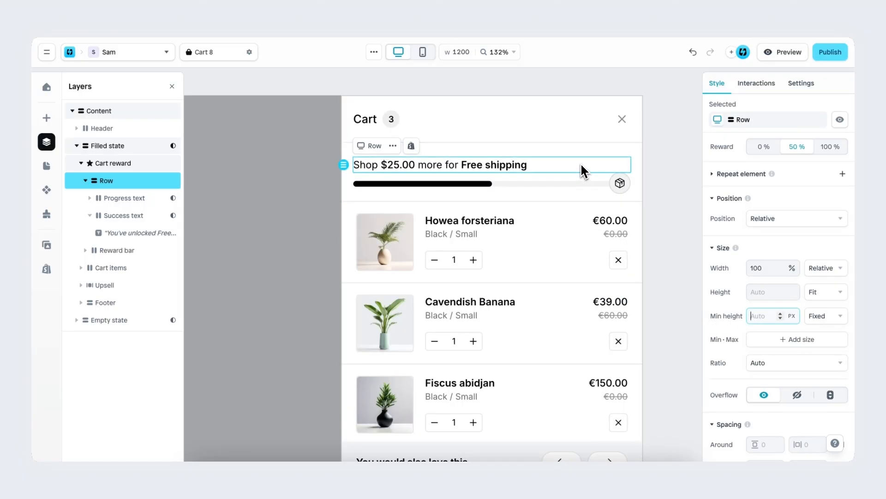
# - Give the Row a fill using the saved light green color style
pyautogui.scroll(-10, 731, 313)
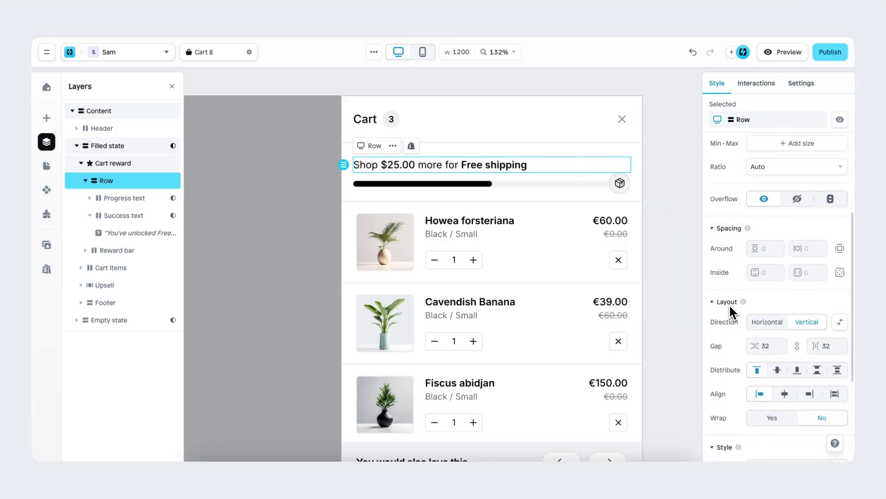
pyautogui.click(754, 296)
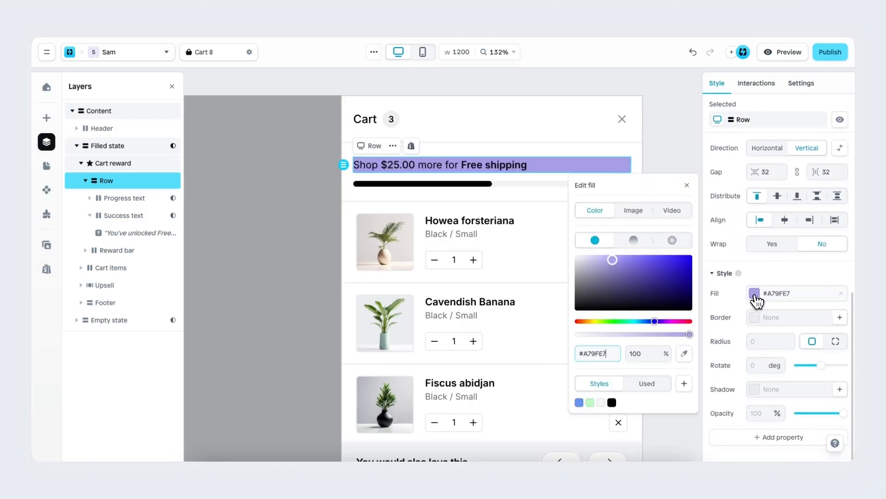
pyautogui.click(591, 402)
pyautogui.click(688, 186)
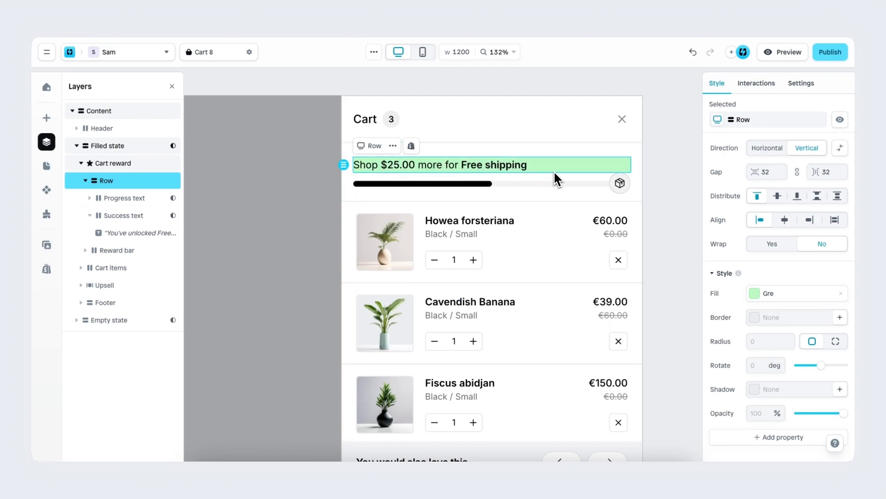
# - Set the Row's inside spacing to 12 vertically and 12 horizontally, and round its corners
pyautogui.scroll(3, 729, 270)
pyautogui.scroll(3, 728, 269)
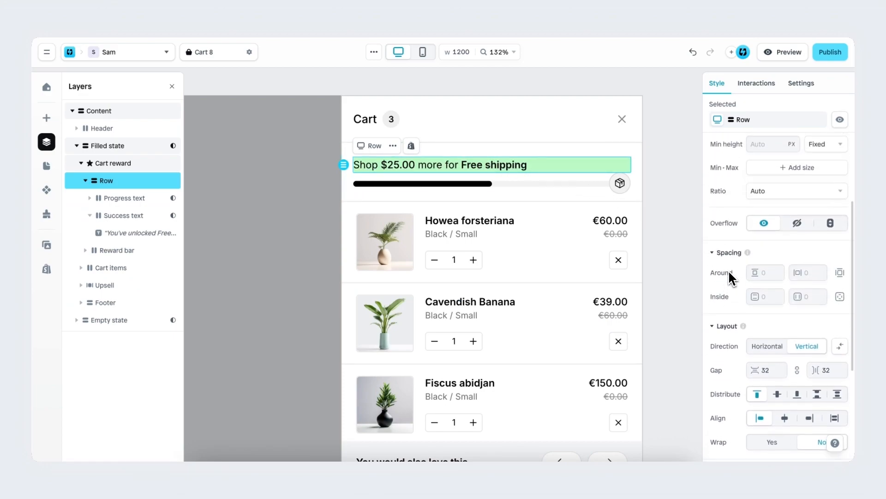
pyautogui.click(768, 296)
pyautogui.write('12')
pyautogui.click(809, 297)
pyautogui.write('12')
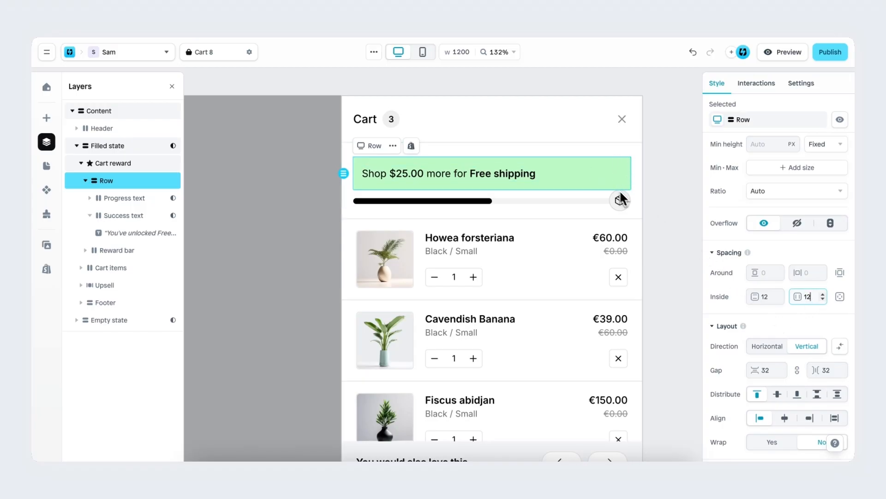
pyautogui.scroll(-5, 738, 335)
pyautogui.click(760, 341)
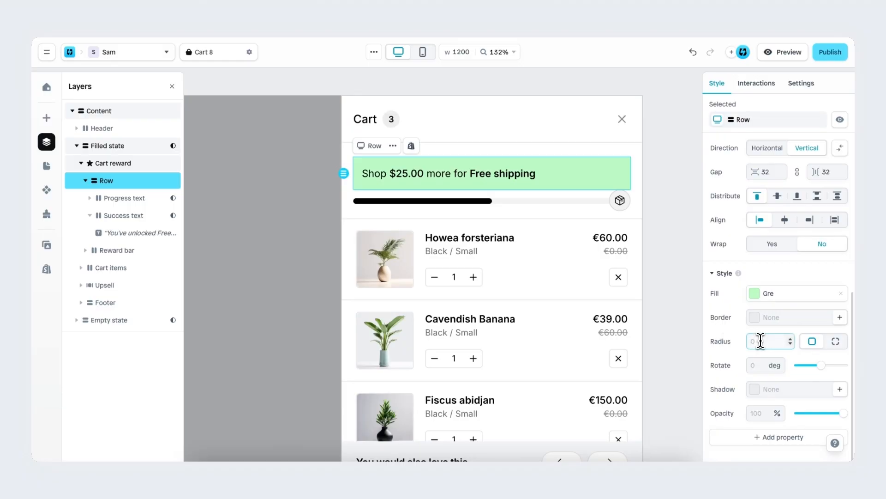
# - Set the Cart reward's vertical layout gap to 20
pyautogui.click(639, 208)
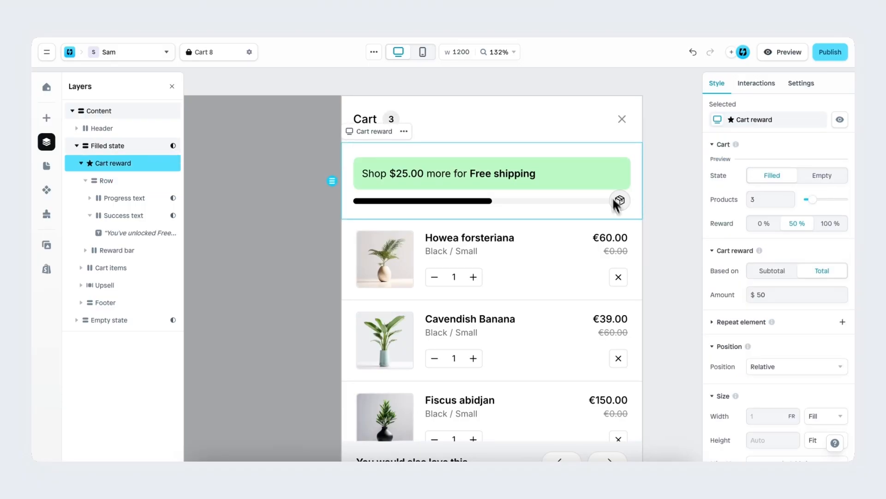
pyautogui.scroll(-4, 736, 318)
pyautogui.scroll(-5, 734, 329)
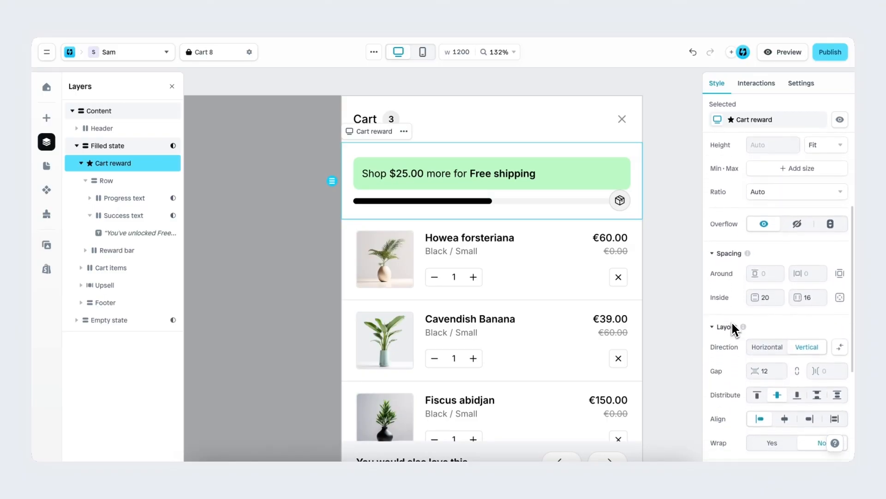
pyautogui.moveTo(771, 323); pyautogui.dragTo(750, 322)
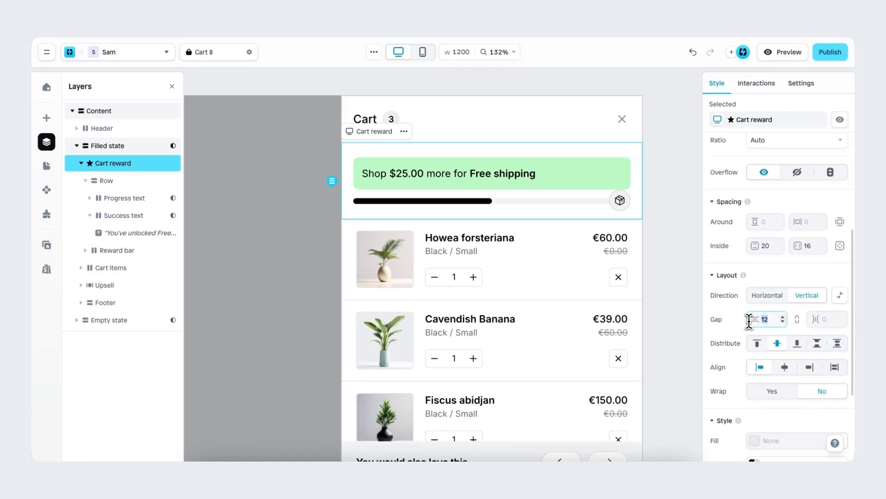
pyautogui.write('20')
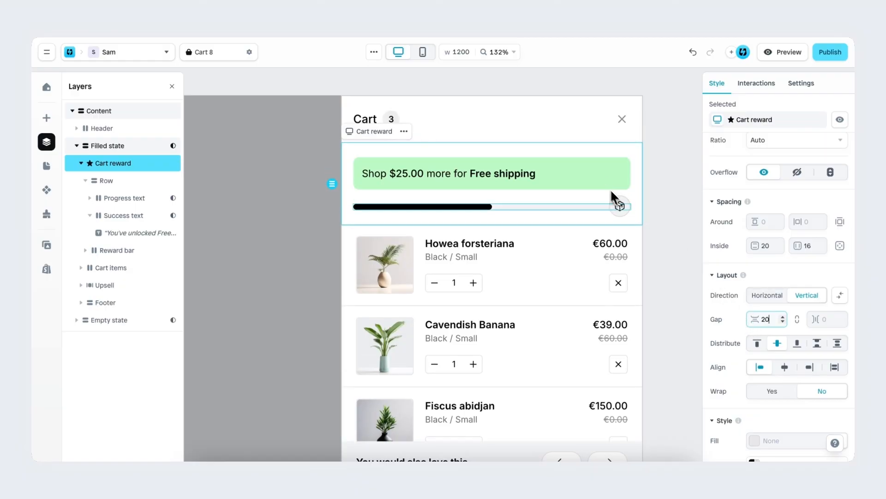
# - Replace the package icon at the end of the reward bar with the regular truck icon from General icons
pyautogui.click(559, 214)
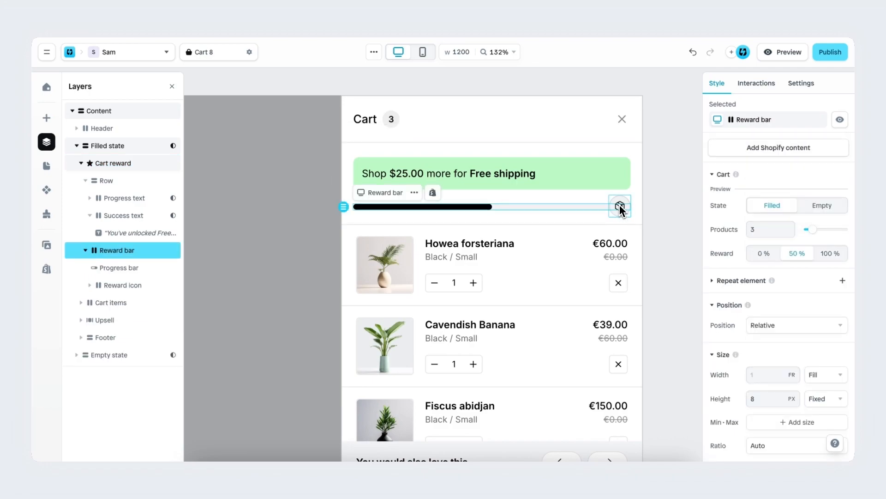
pyautogui.click(621, 207)
pyautogui.click(621, 212)
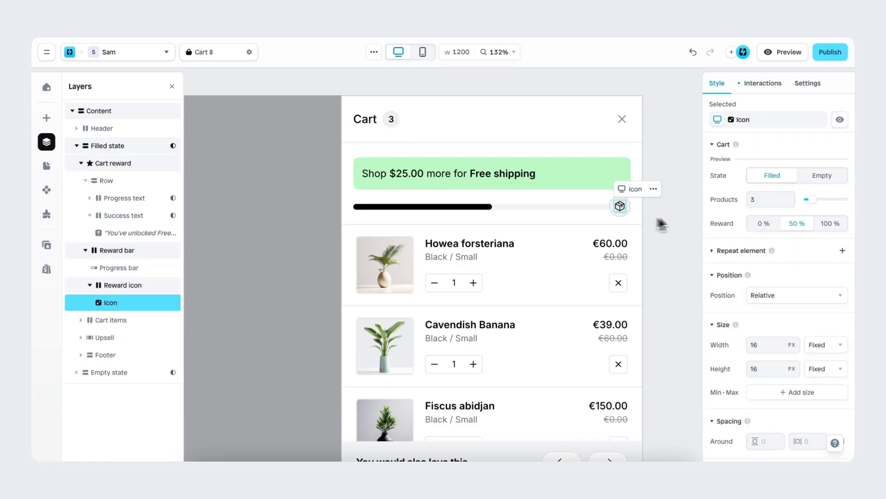
pyautogui.scroll(-3, 718, 277)
pyautogui.click(759, 340)
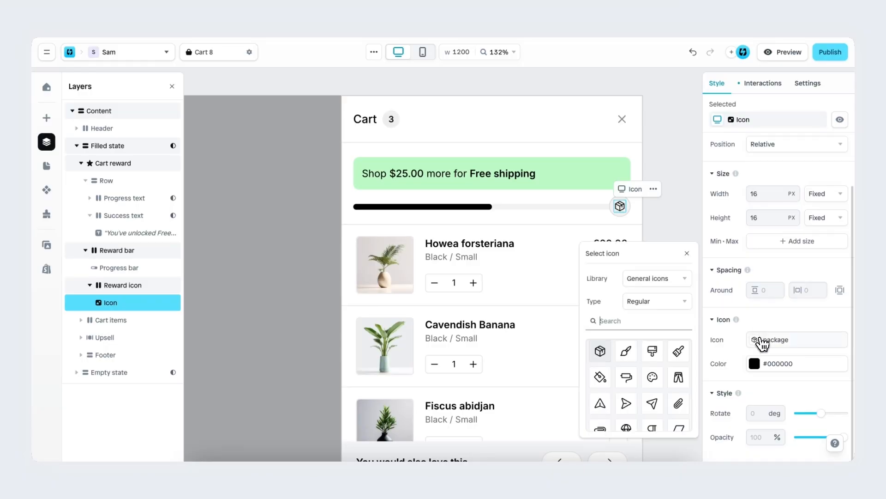
pyautogui.write('truck')
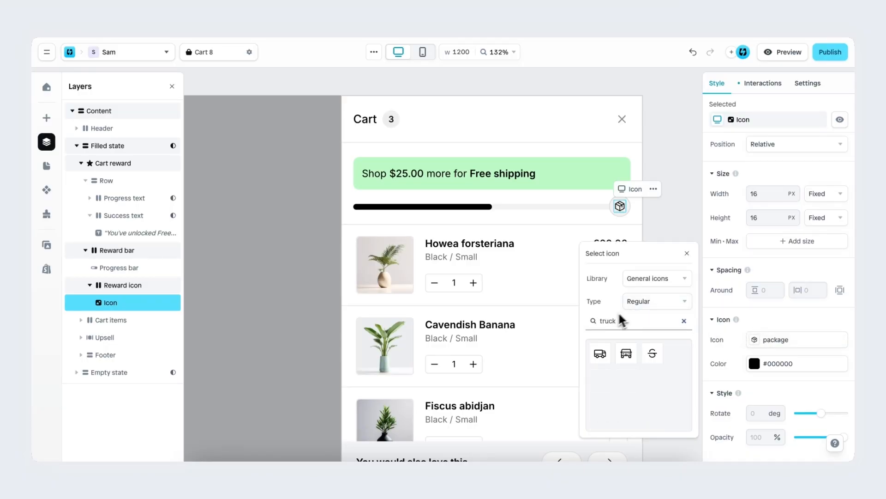
pyautogui.click(600, 354)
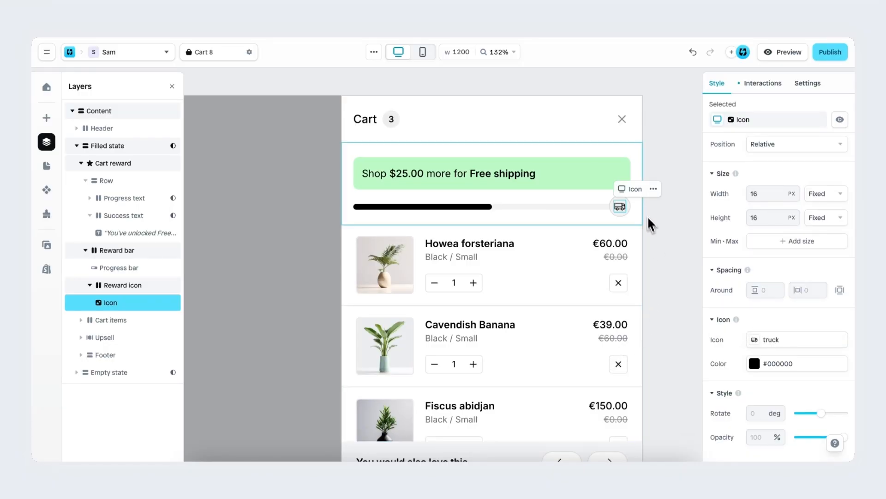
# - Add a solid border with width 1 and color #222222 to the Reward bar
pyautogui.click(579, 206)
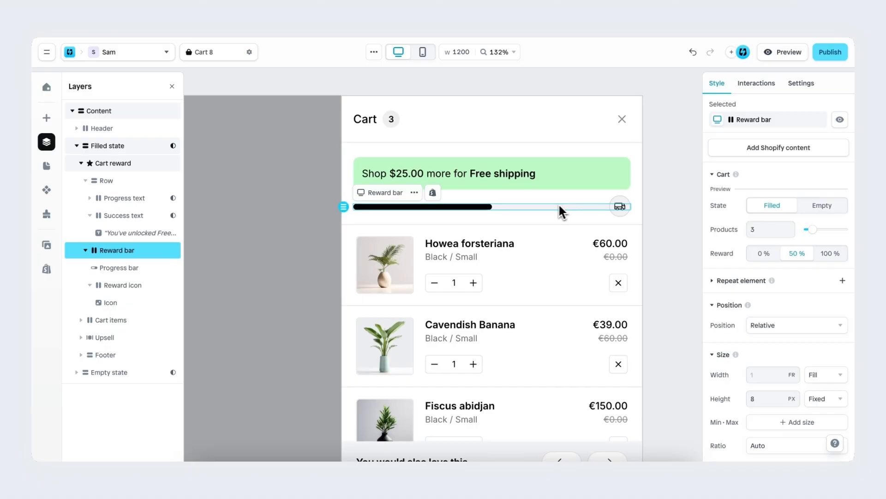
pyautogui.scroll(-5, 739, 342)
pyautogui.scroll(-4, 739, 347)
pyautogui.click(755, 329)
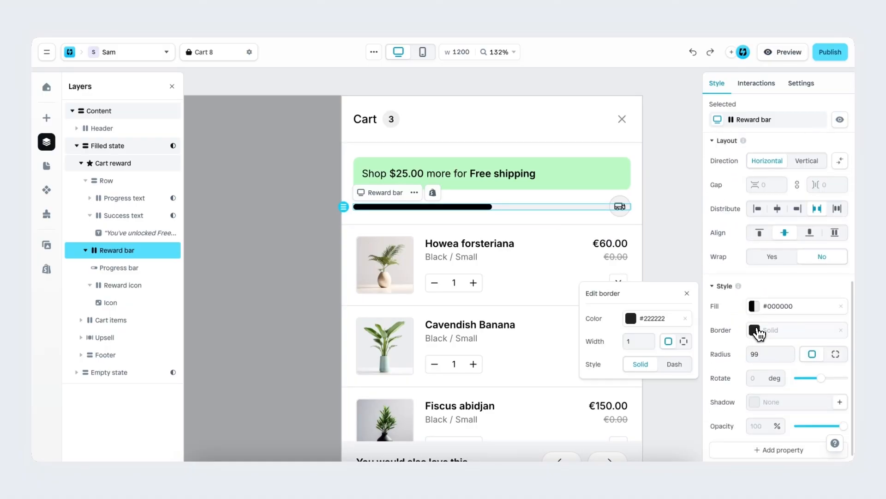
pyautogui.click(687, 294)
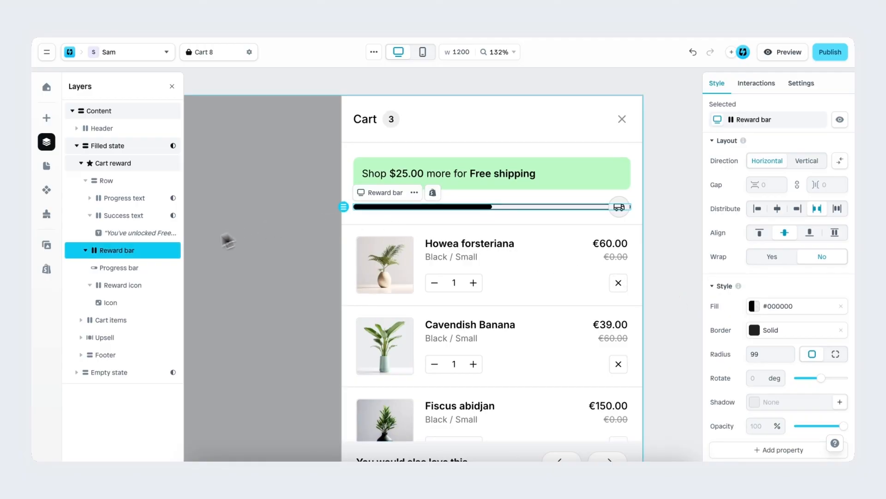
# - Set the Progress bar's height to a fixed 6 px
pyautogui.click(151, 273)
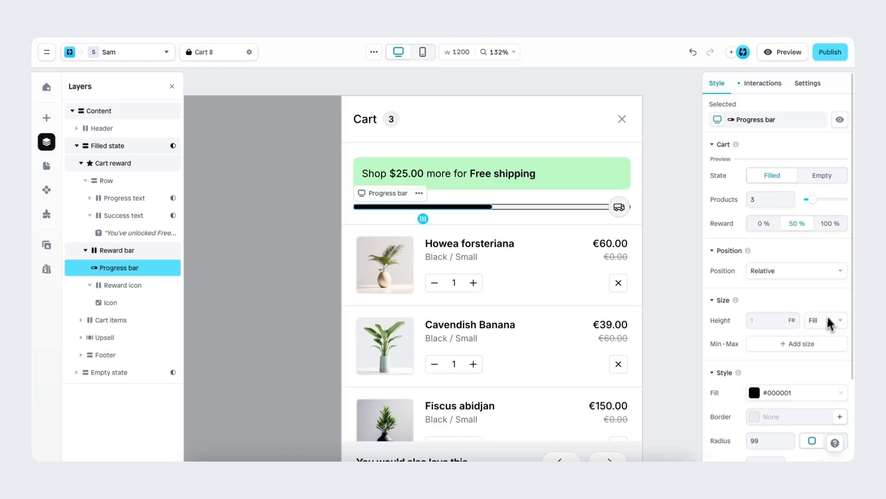
pyautogui.click(764, 319)
pyautogui.click(827, 320)
pyautogui.click(829, 373)
pyautogui.click(765, 323)
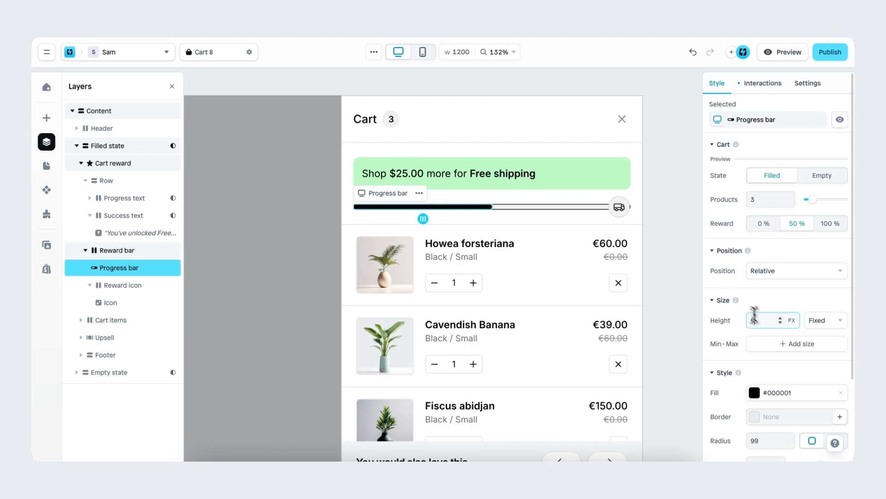
pyautogui.moveTo(736, 300)
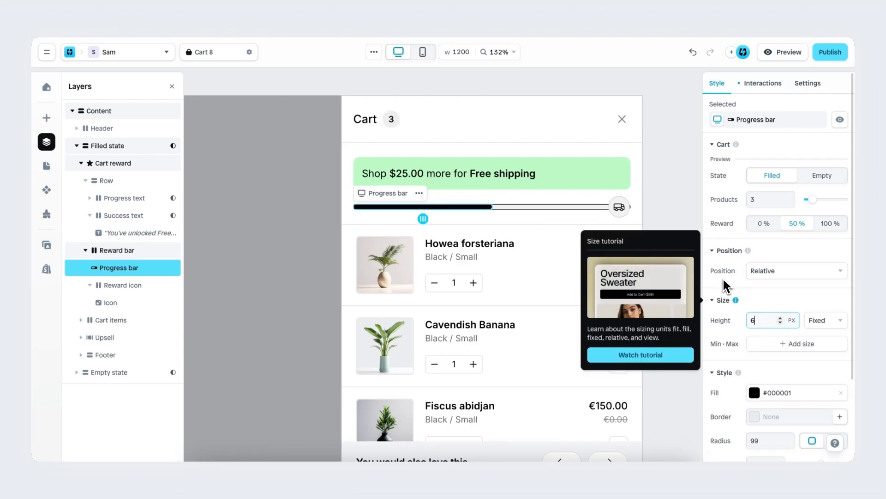
# - Change the Reward bar's height to Fit and set its vertical inside spacing to 2
pyautogui.click(571, 209)
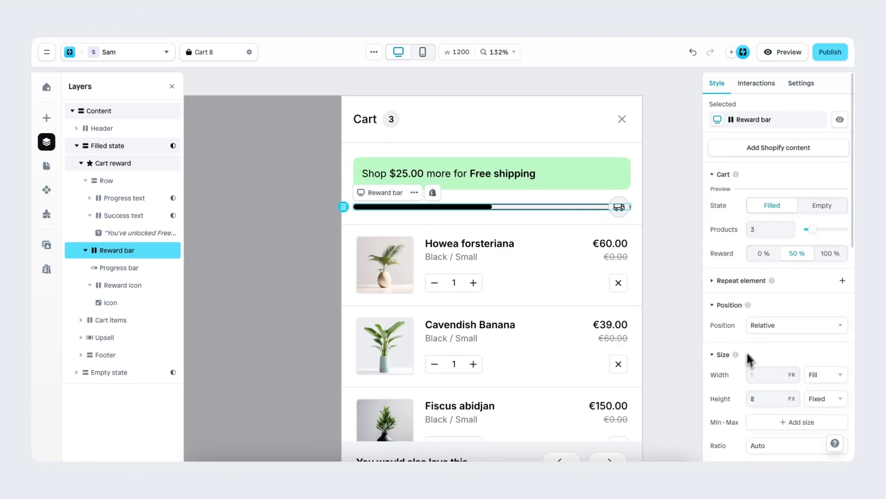
pyautogui.scroll(-4, 742, 367)
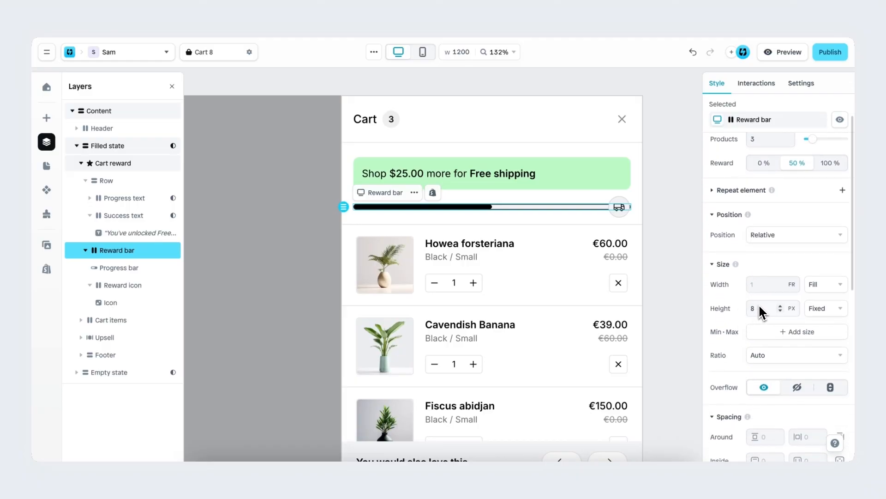
pyautogui.press('BackSpace')
pyautogui.click(831, 311)
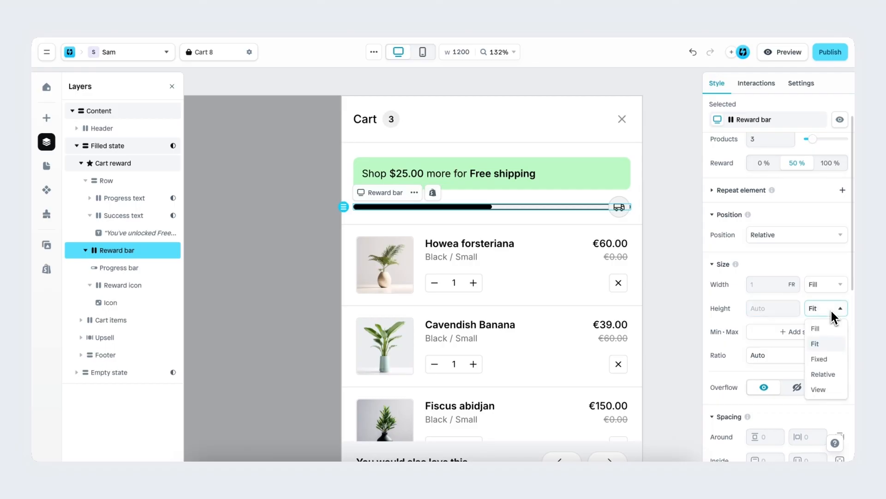
pyautogui.click(826, 342)
pyautogui.scroll(-3, 728, 333)
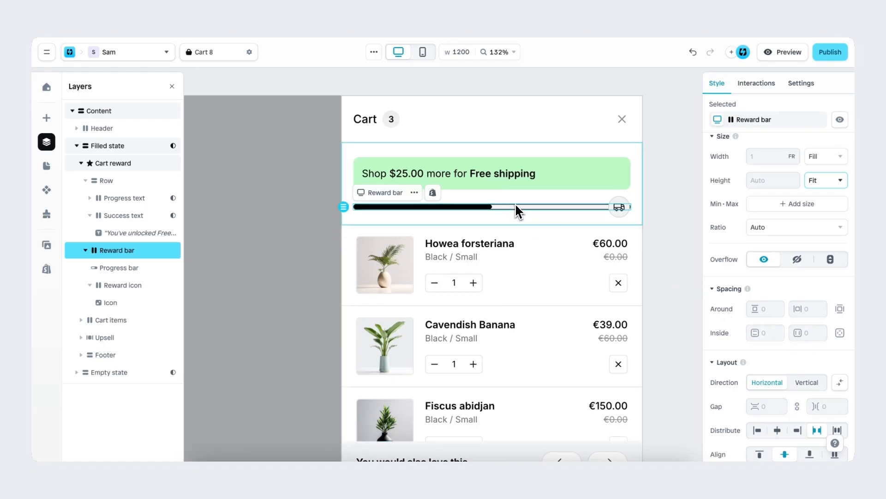
pyautogui.click(770, 334)
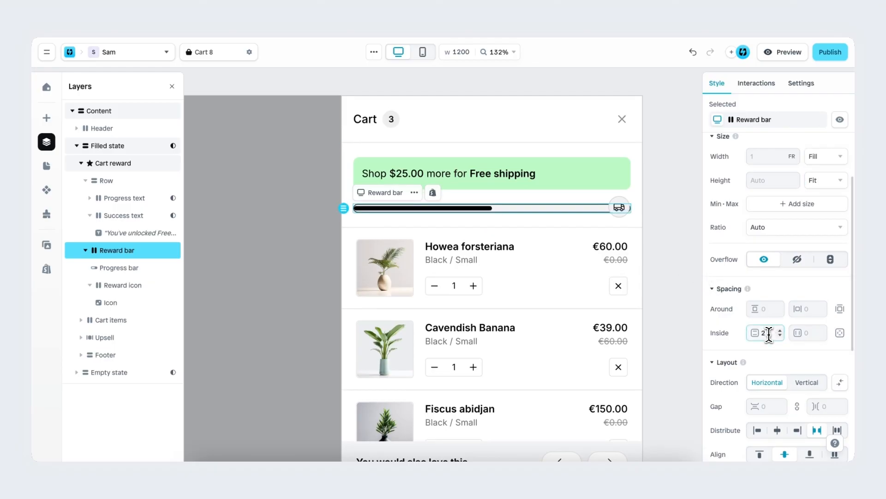
pyautogui.click(813, 332)
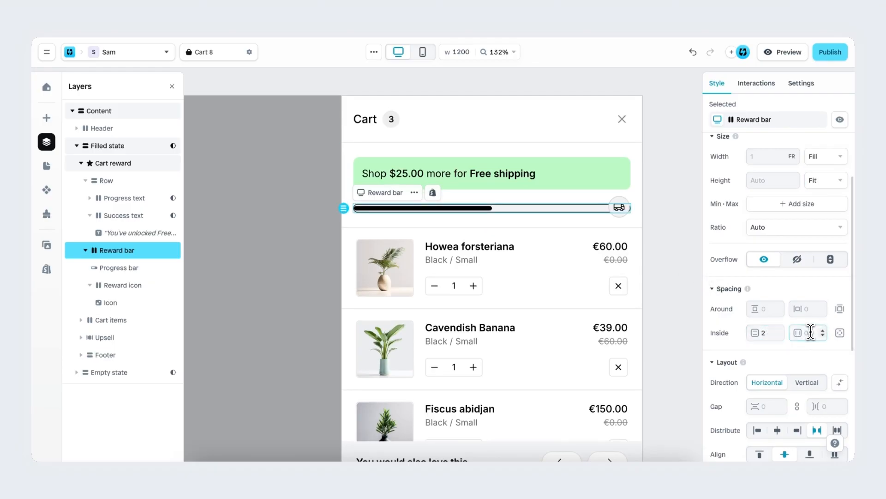
# - Raise the opacity of the Reward icon's black border color to 100%
pyautogui.click(628, 204)
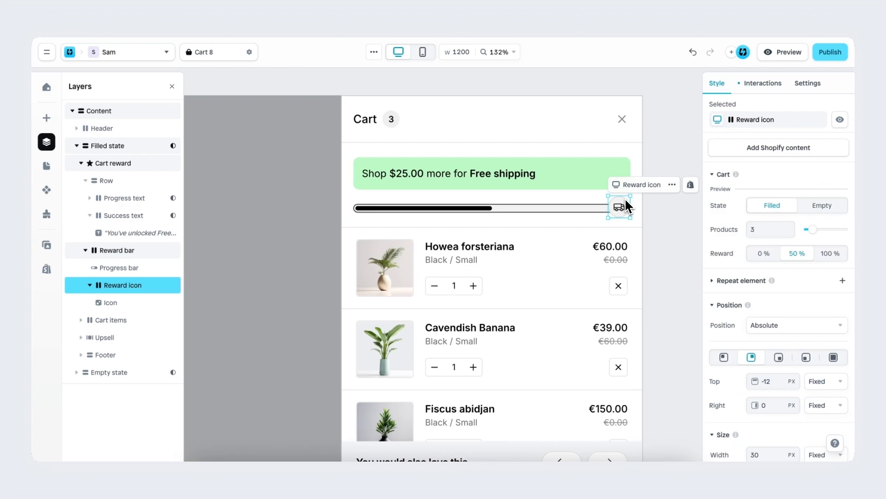
pyautogui.scroll(-6, 725, 318)
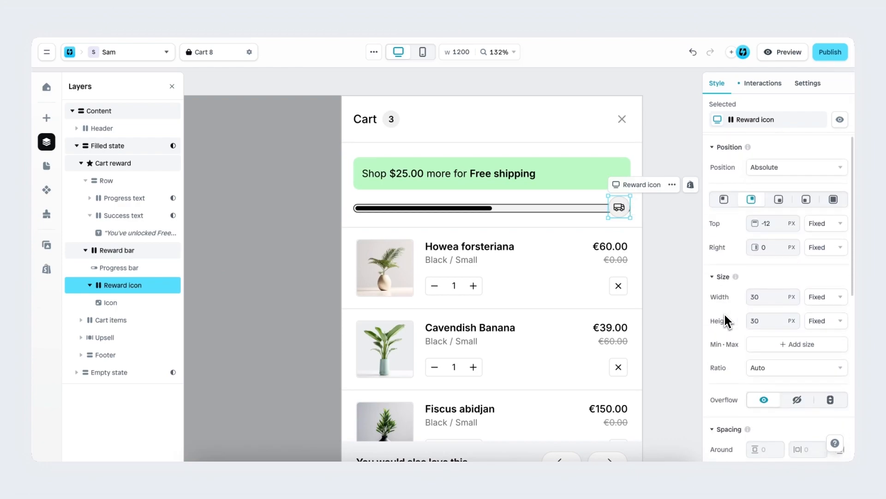
pyautogui.scroll(-3, 726, 320)
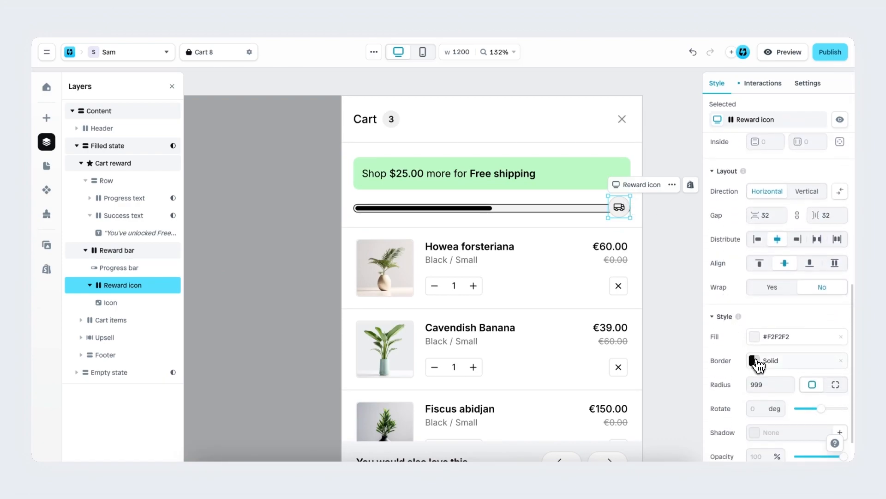
pyautogui.click(755, 361)
pyautogui.click(630, 349)
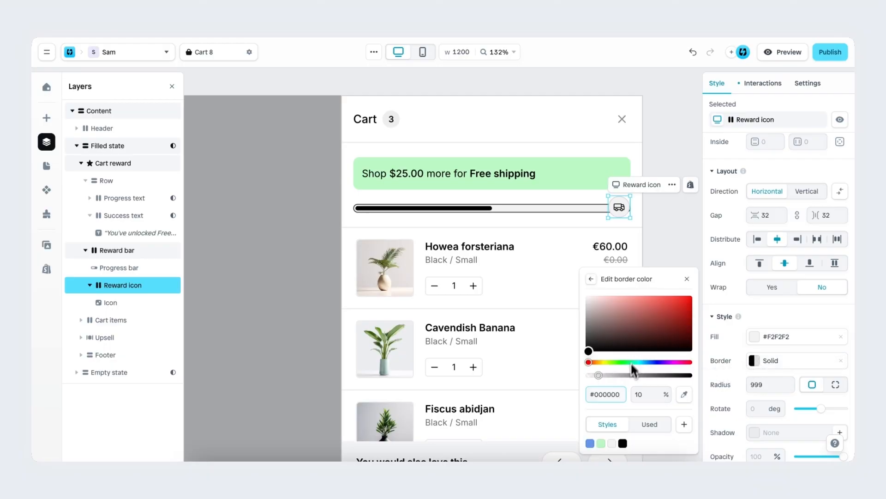
pyautogui.click(643, 393)
pyautogui.write('1200')
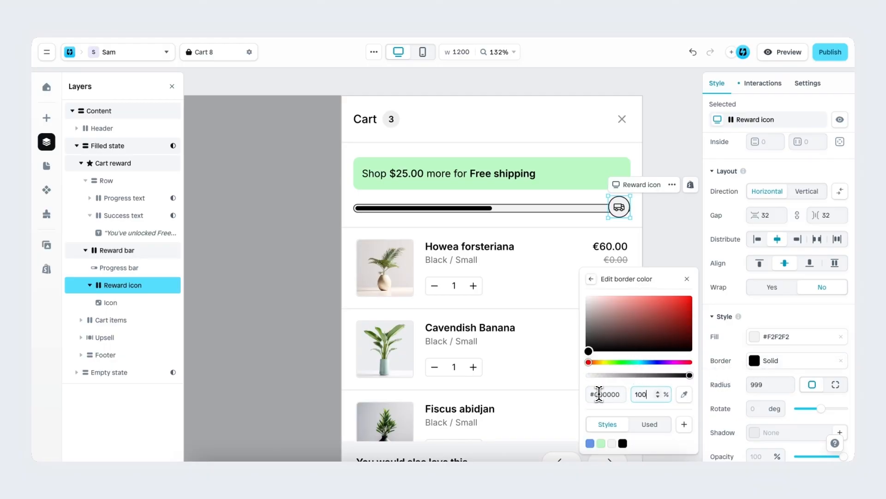
pyautogui.click(689, 286)
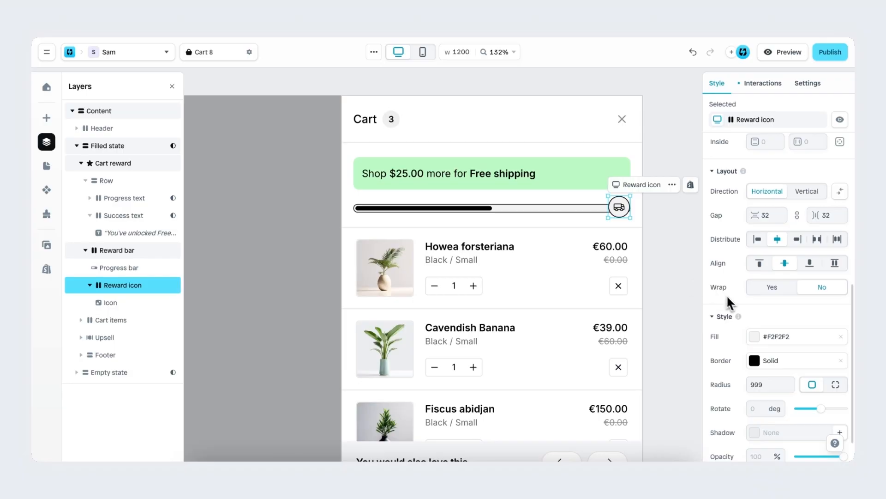
# - Set the Reward icon's right position offset to -2 px
pyautogui.scroll(5, 734, 302)
pyautogui.scroll(3, 740, 300)
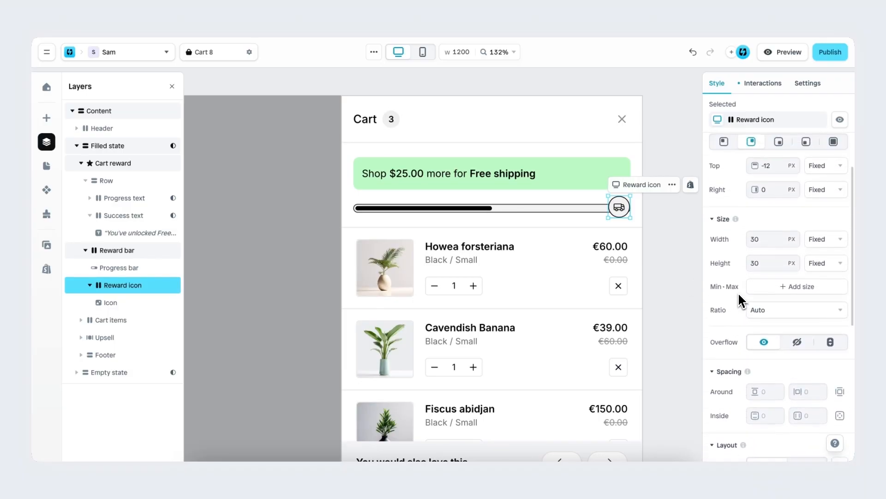
pyautogui.click(760, 243)
pyautogui.write('-')
pyautogui.write('4')
pyautogui.click(619, 206)
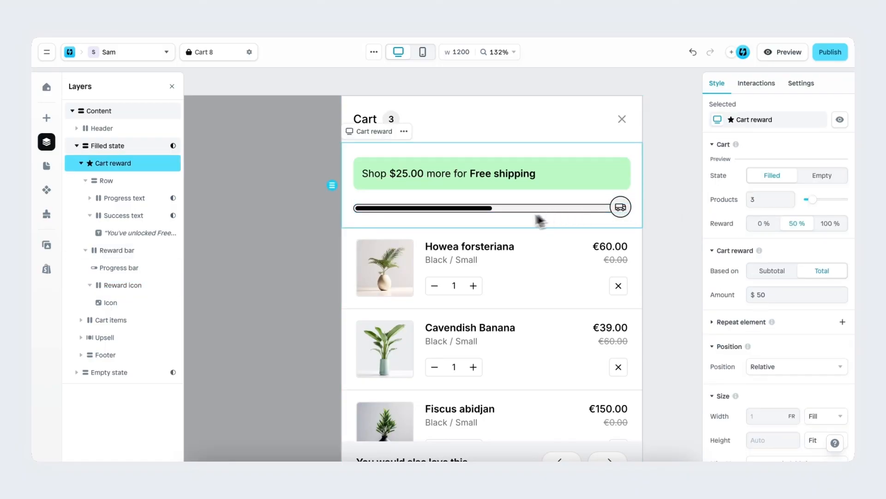
# - Change the fill in the Reward icon's Active effect to black, #000000
pyautogui.click(626, 207)
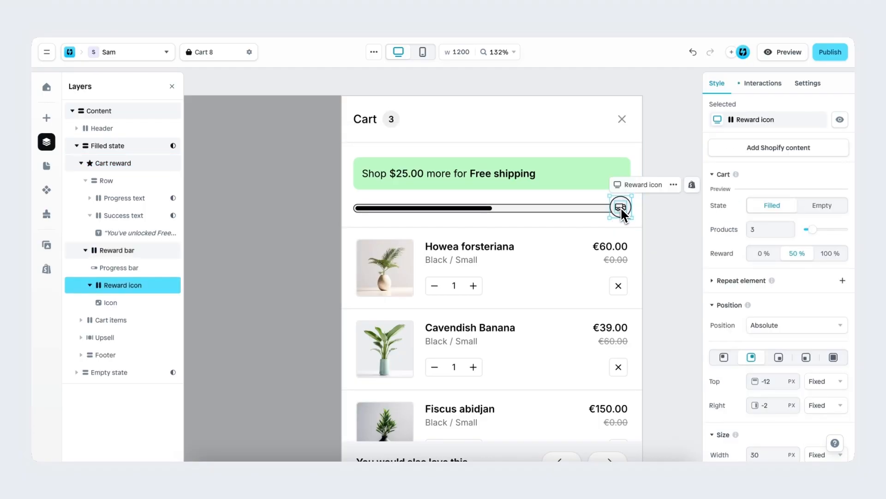
pyautogui.click(762, 84)
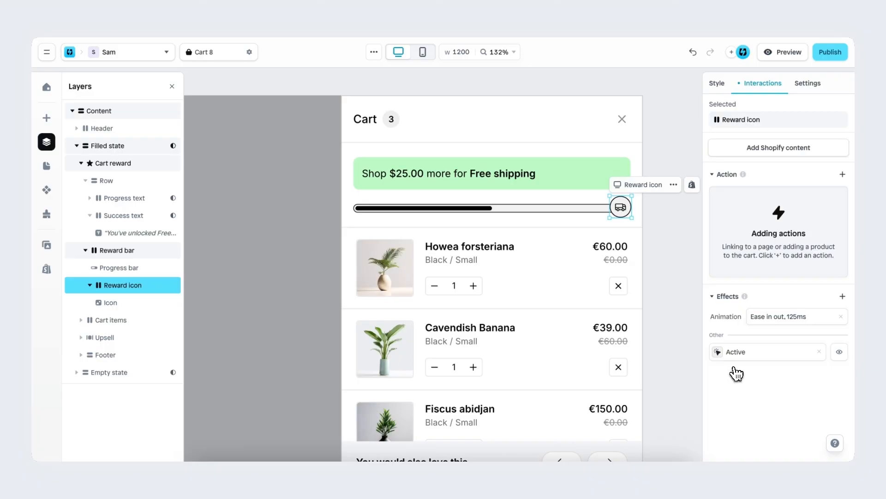
pyautogui.click(720, 354)
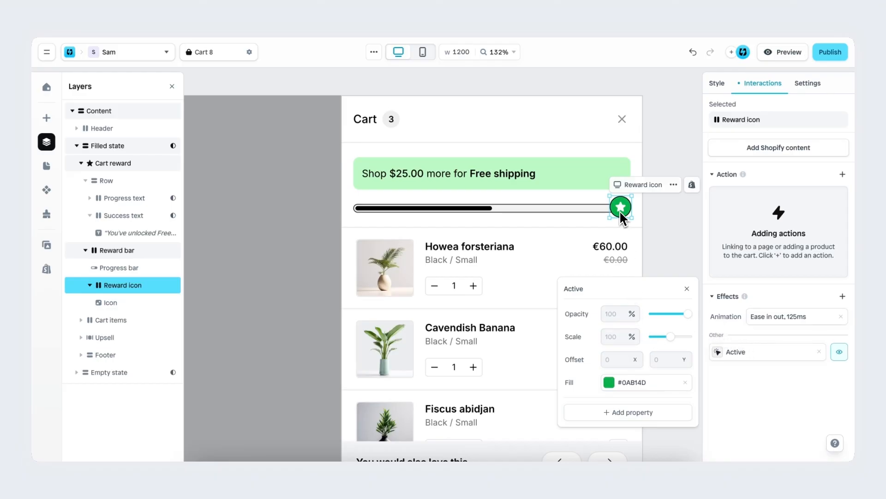
pyautogui.click(609, 382)
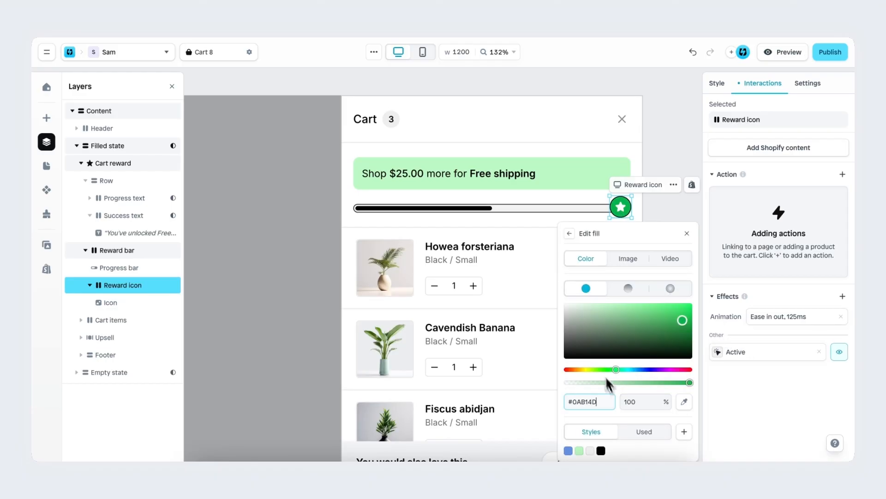
pyautogui.moveTo(619, 326); pyautogui.dragTo(535, 389)
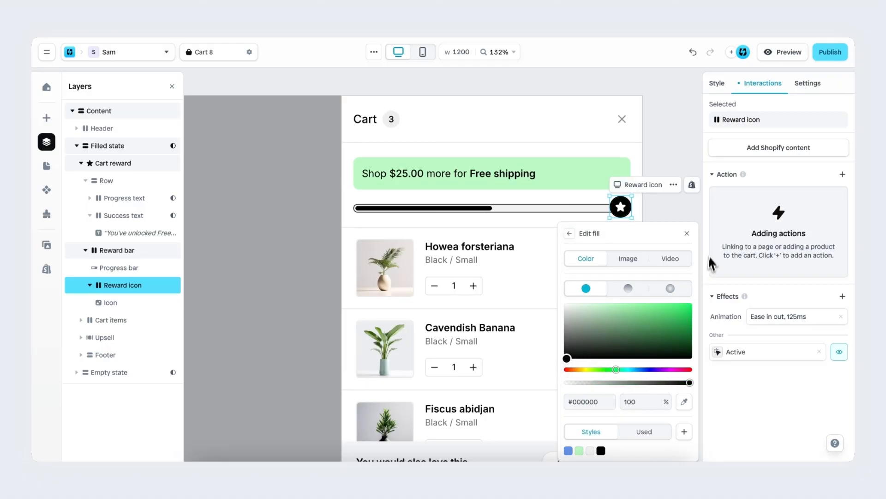
pyautogui.click(687, 233)
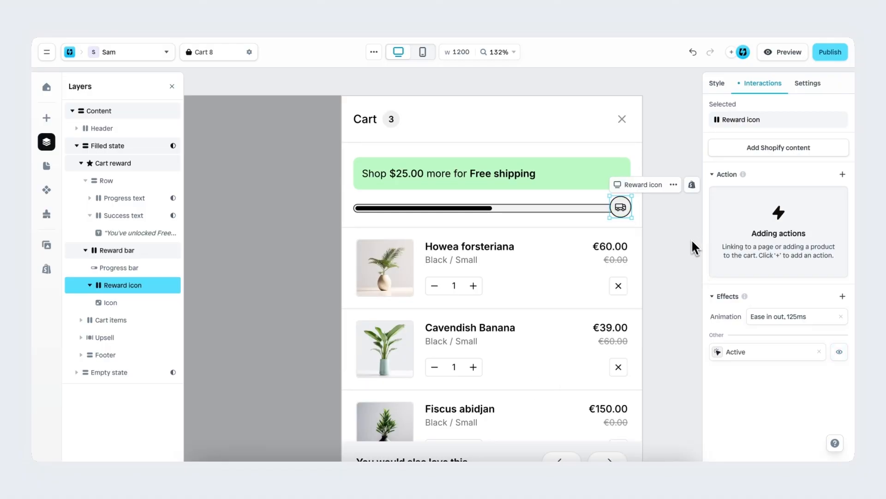
# - Change the icon in the truck Icon's Active effect to the Regular-type check icon from General icons
pyautogui.click(622, 209)
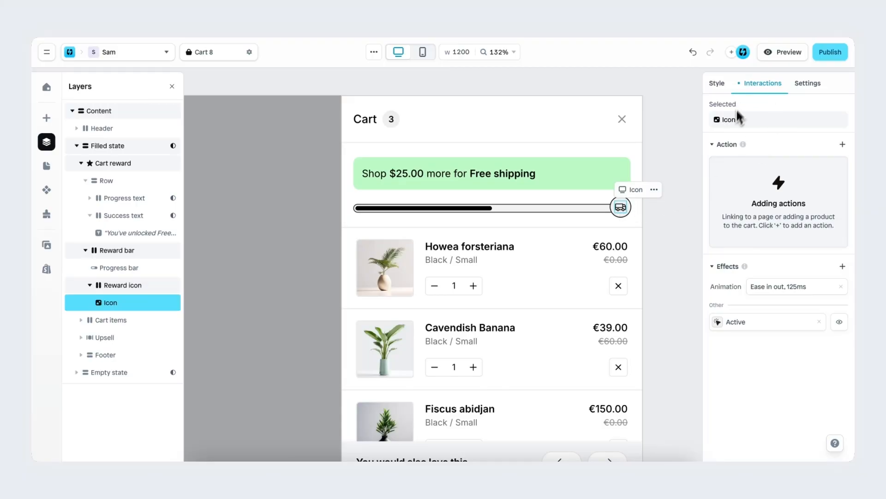
pyautogui.click(734, 324)
pyautogui.click(609, 353)
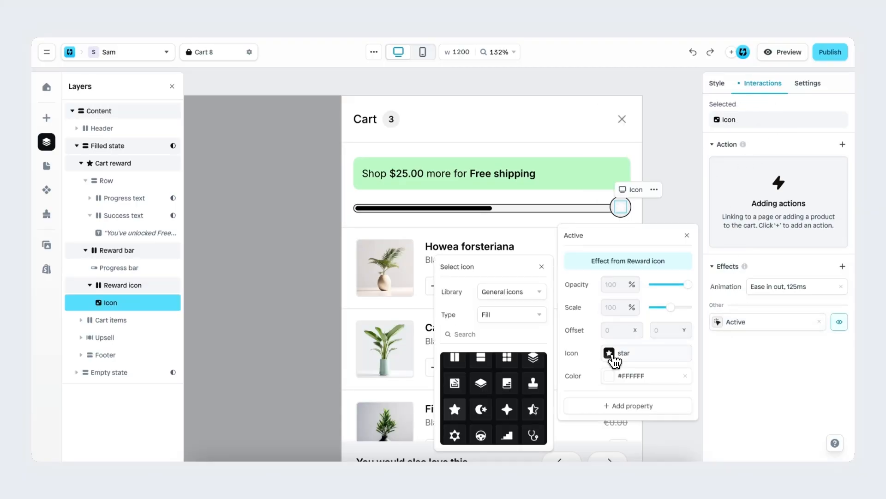
pyautogui.click(521, 315)
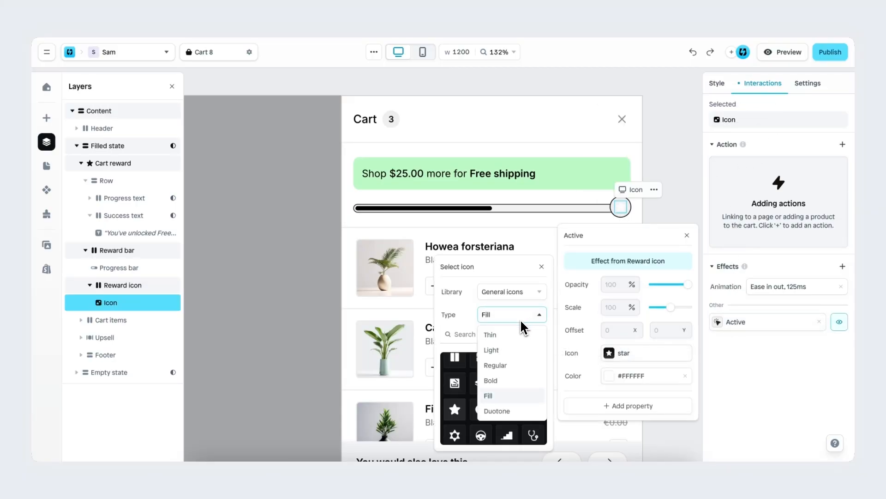
pyautogui.click(517, 365)
pyautogui.click(494, 334)
pyautogui.write('check')
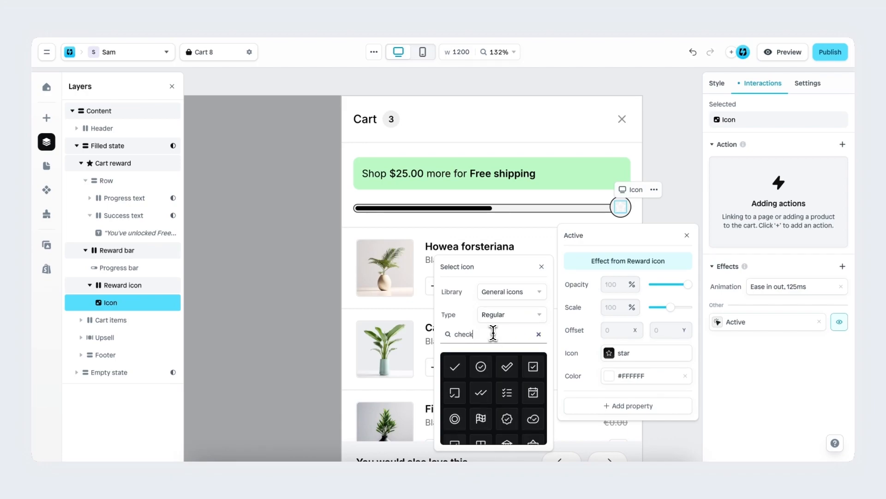
pyautogui.click(457, 368)
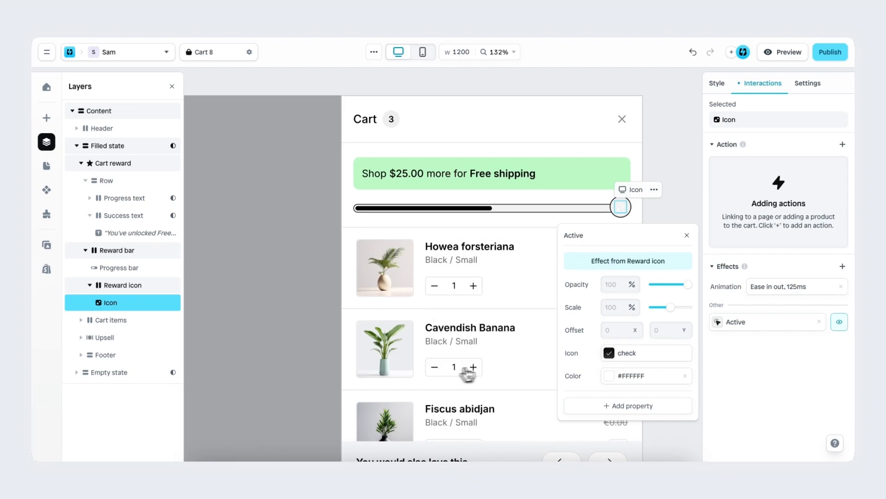
pyautogui.click(567, 203)
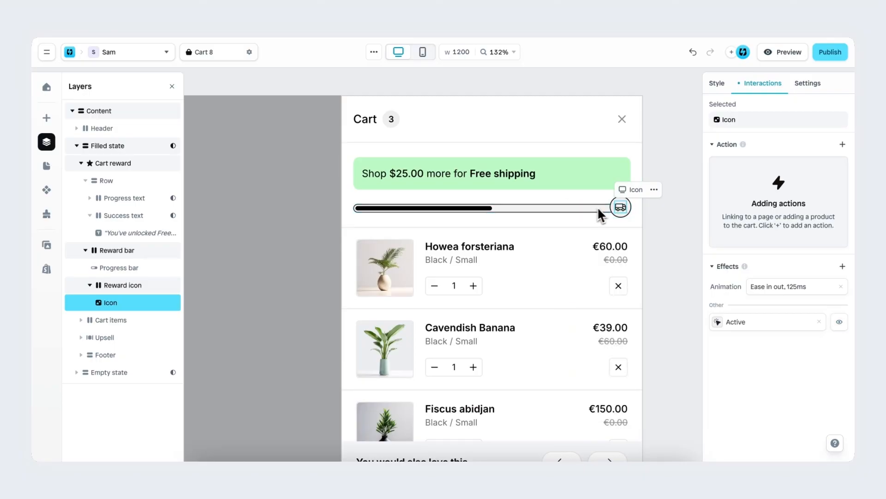
# - Preview the Reward icon's Active state on the canvas and stop the preview
pyautogui.click(620, 206)
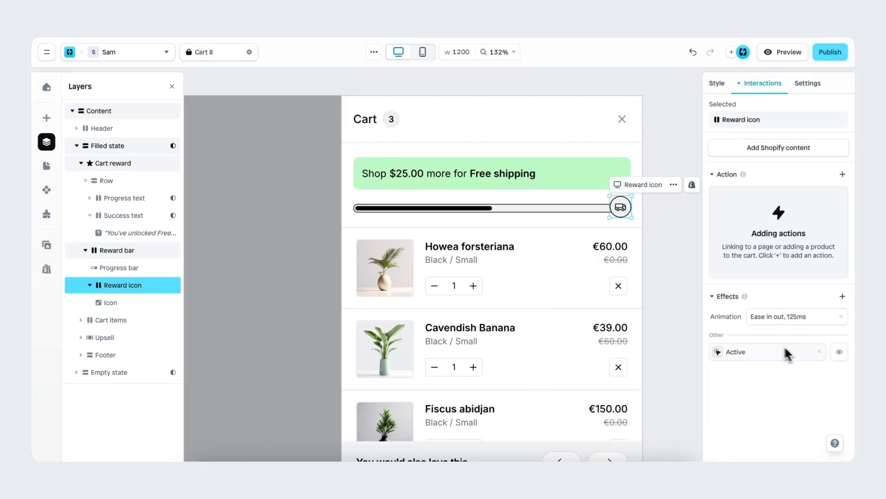
pyautogui.click(839, 353)
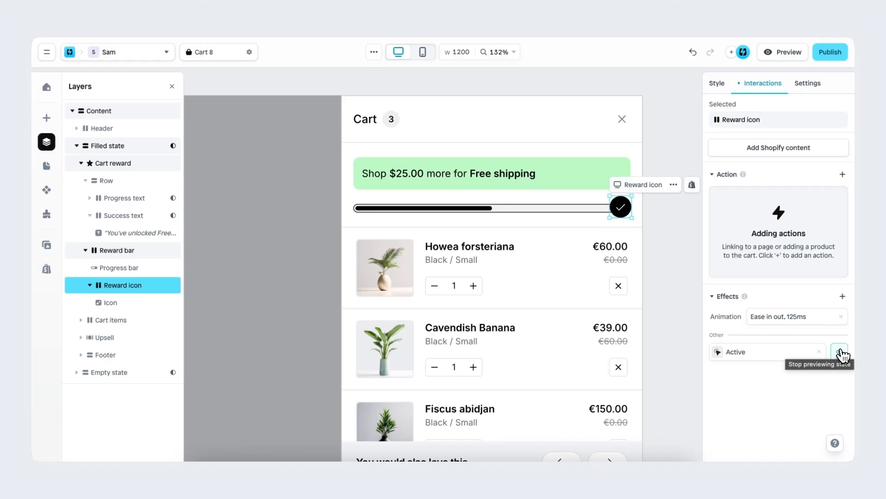
pyautogui.click(839, 352)
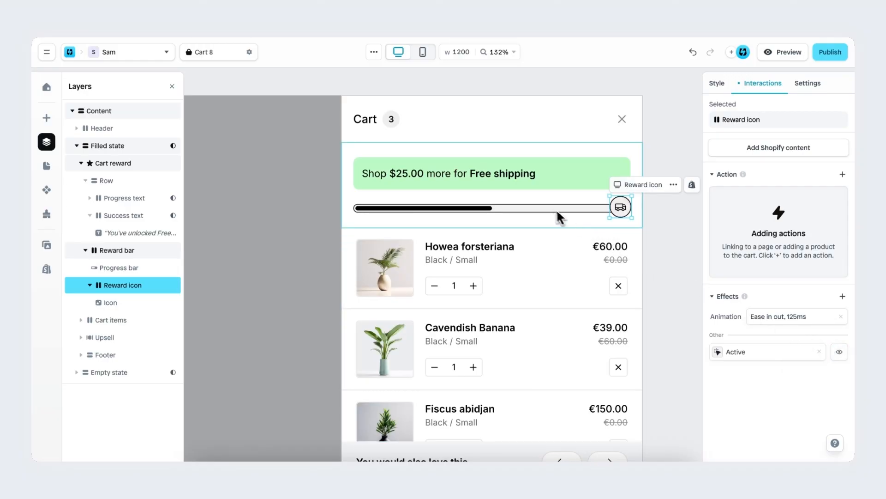
# - Preview the Cart reward at 100% and return the preview to 50%
pyautogui.click(537, 205)
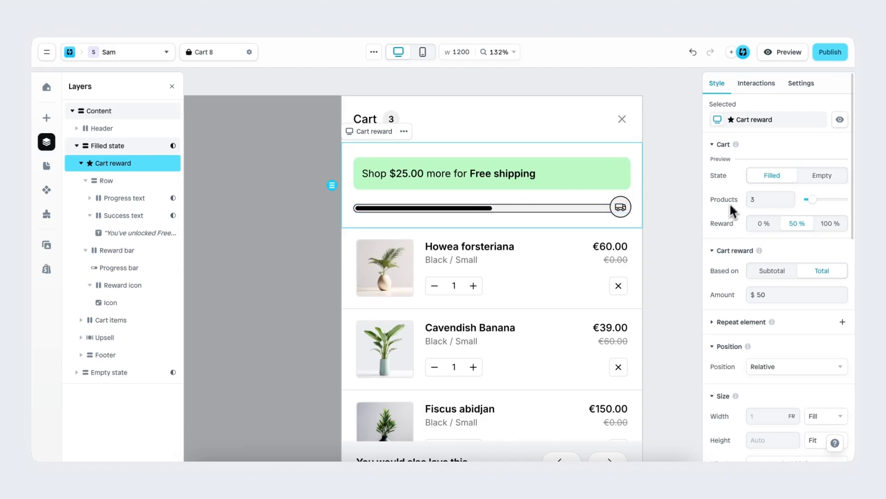
pyautogui.click(837, 224)
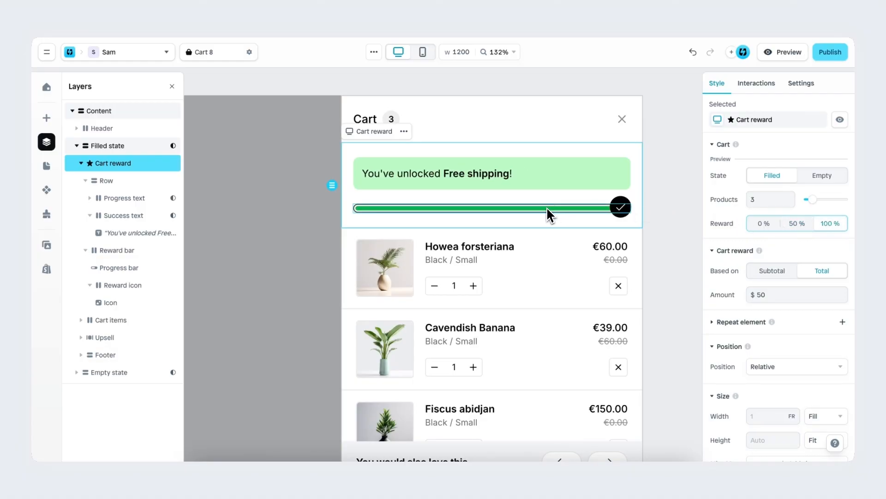
pyautogui.click(804, 229)
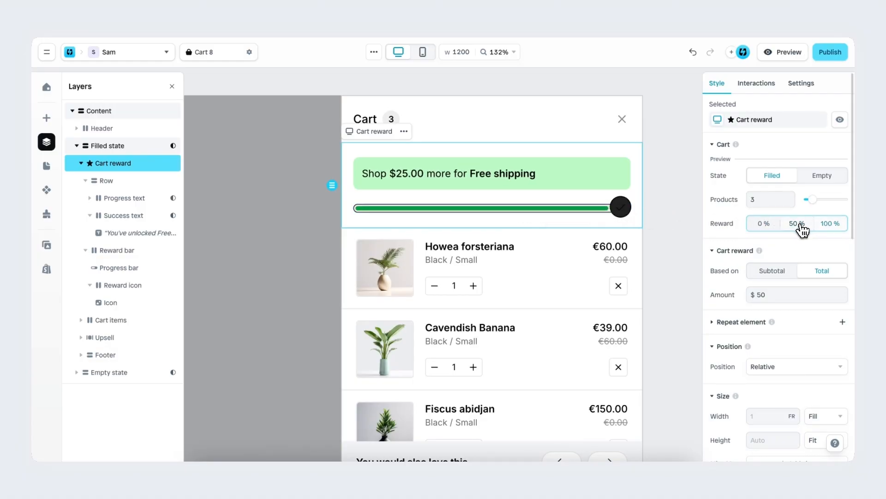
# - Change the fill in the Progress bar's Active effect to black, #000000
pyautogui.click(463, 210)
pyautogui.click(470, 209)
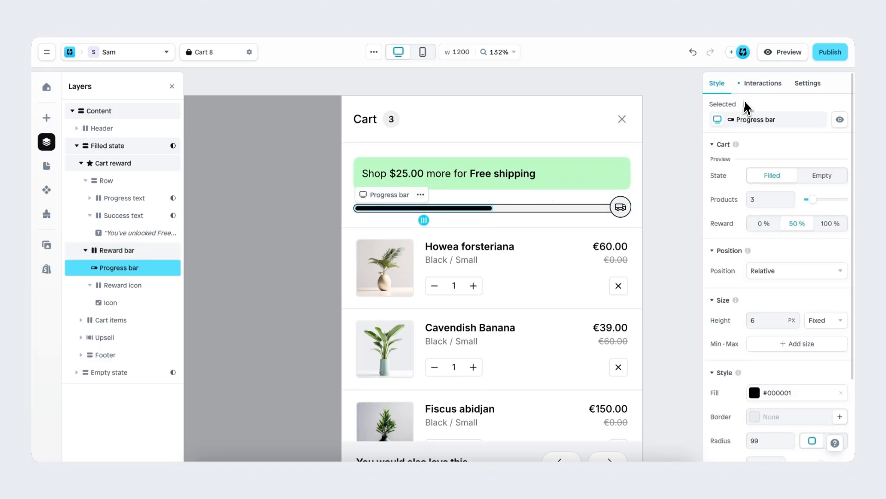
pyautogui.click(766, 86)
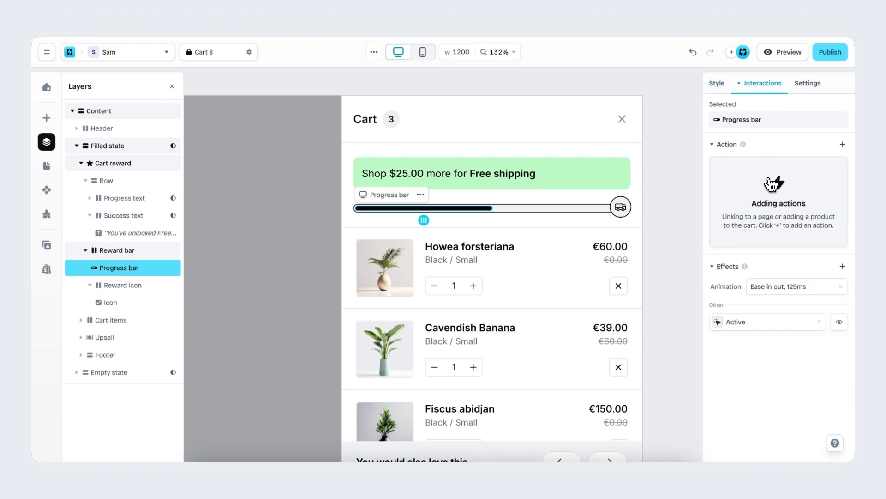
pyautogui.click(726, 323)
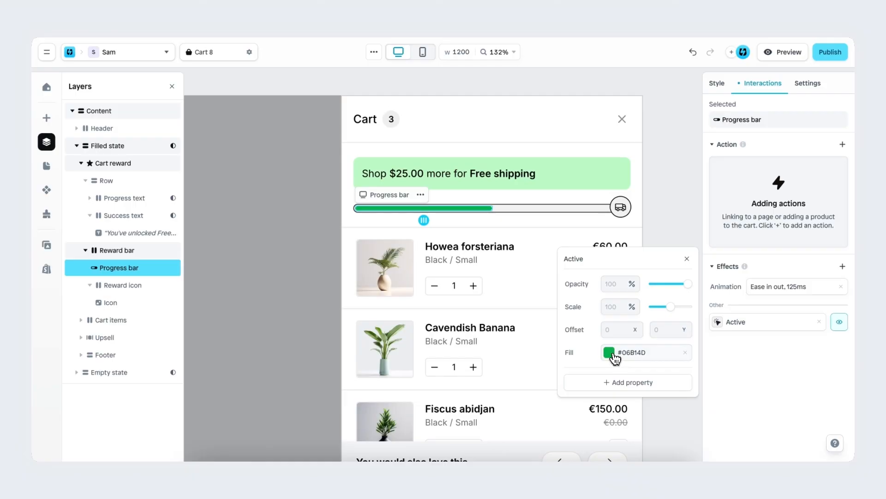
pyautogui.click(609, 352)
pyautogui.moveTo(628, 302); pyautogui.dragTo(531, 385)
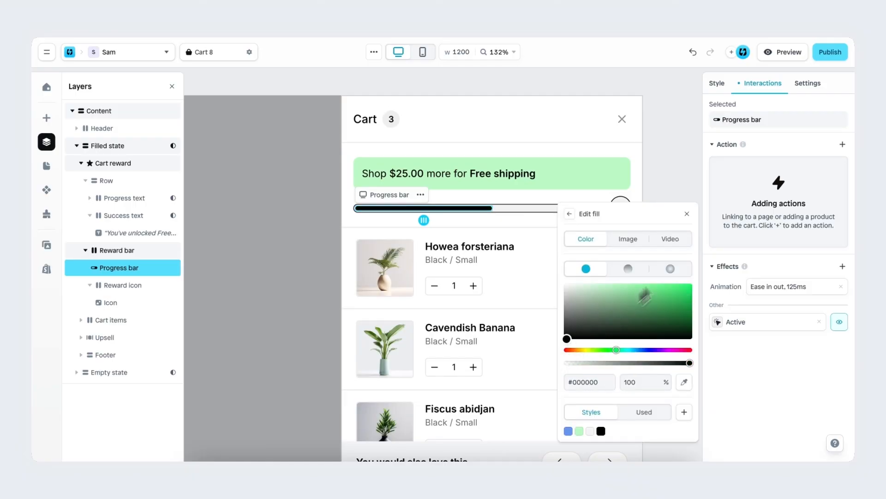
pyautogui.click(687, 215)
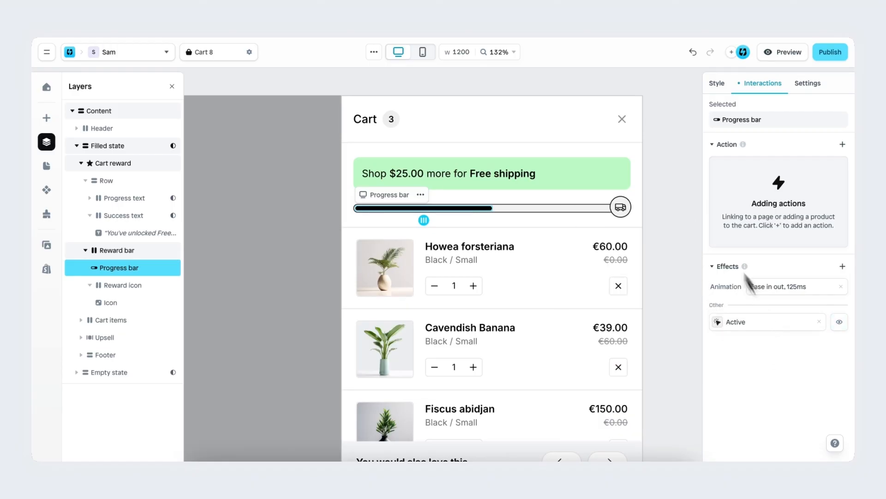
# - Check the restyled Cart reward in its 0%, 50% and 100% preview states, ending at 50%
pyautogui.click(595, 152)
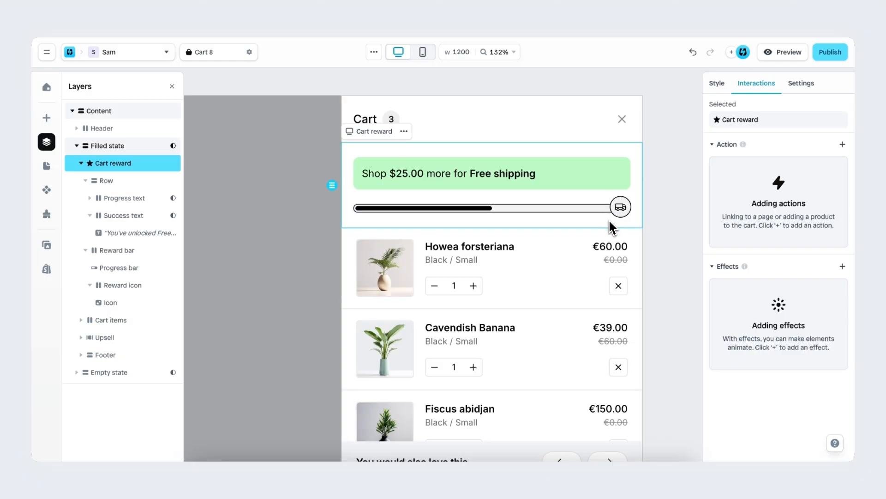
pyautogui.scroll(-5, 608, 227)
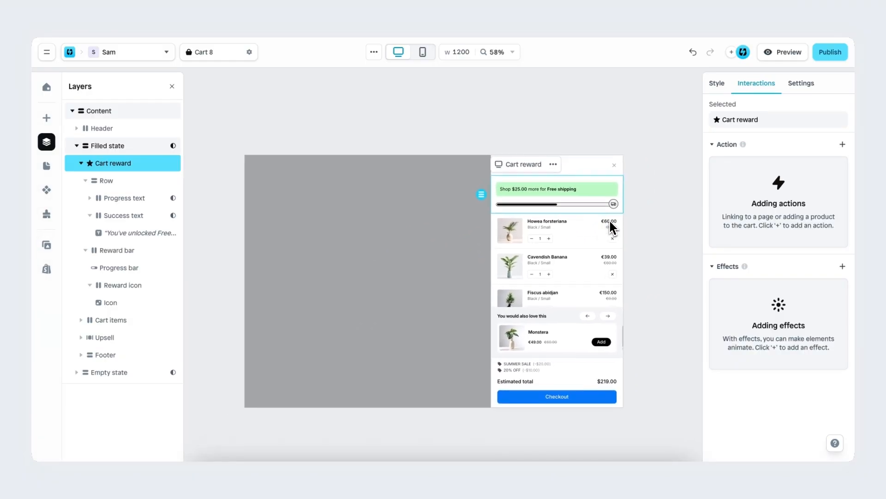
pyautogui.click(719, 85)
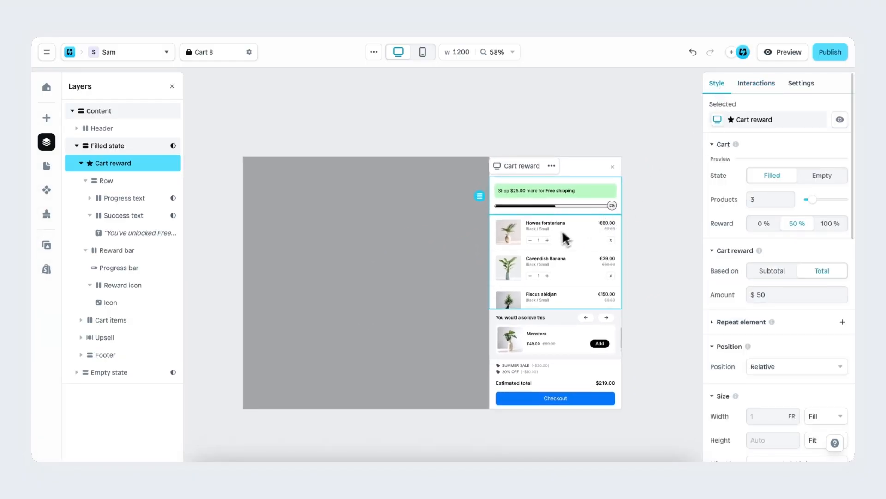
pyautogui.scroll(2, 552, 242)
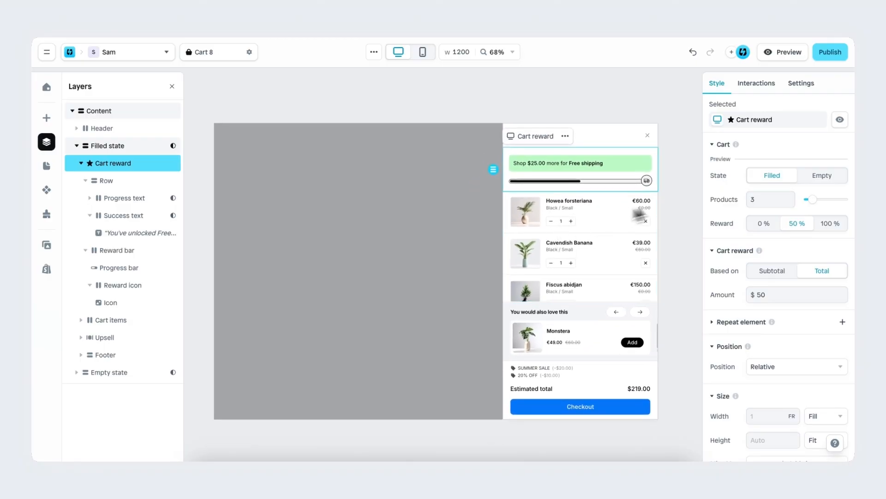
pyautogui.click(764, 224)
pyautogui.click(798, 226)
pyautogui.click(830, 226)
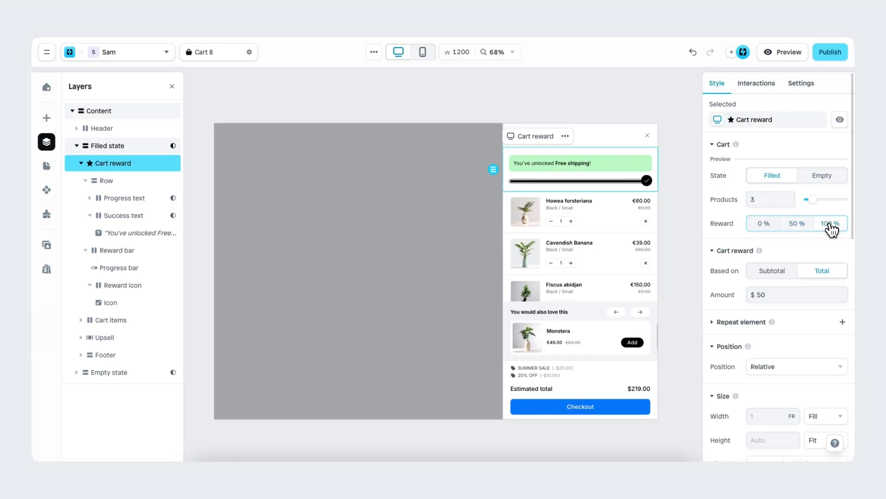
pyautogui.click(797, 226)
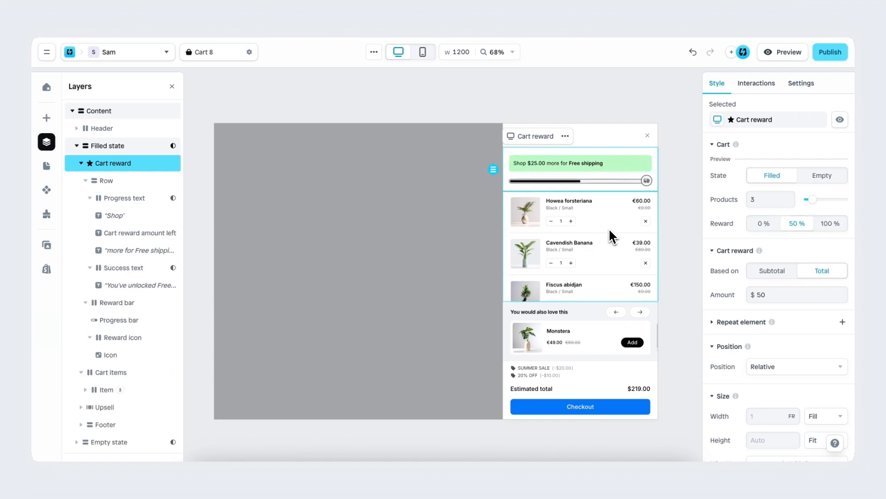
# - Replace the word "Shop" in the Cart reward's Progress text with "You're"
pyautogui.scroll(3, 609, 230)
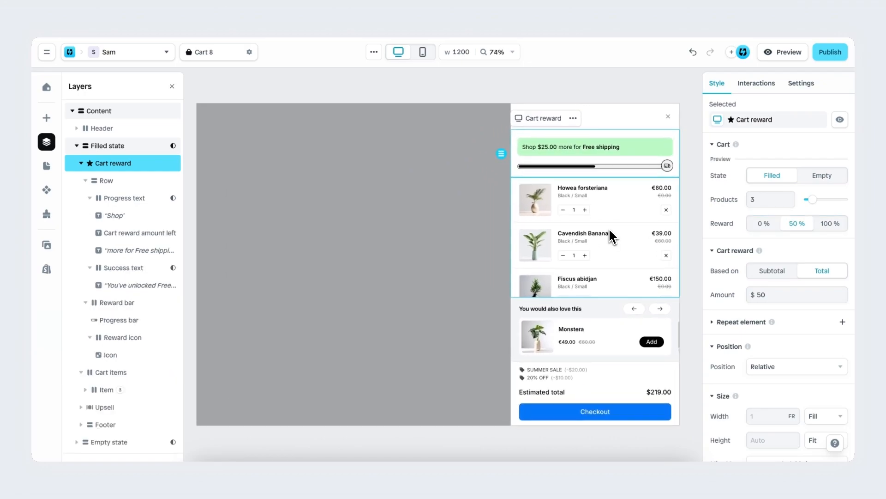
pyautogui.click(533, 149)
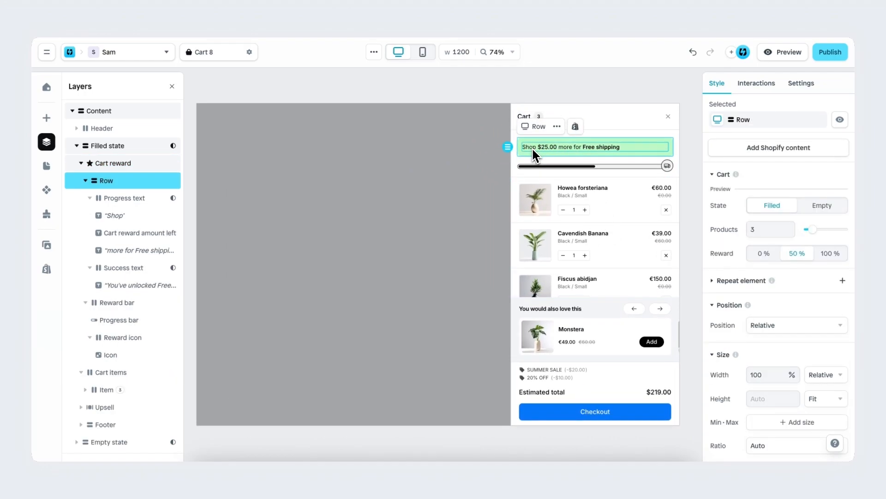
pyautogui.click(531, 147)
pyautogui.click(531, 148)
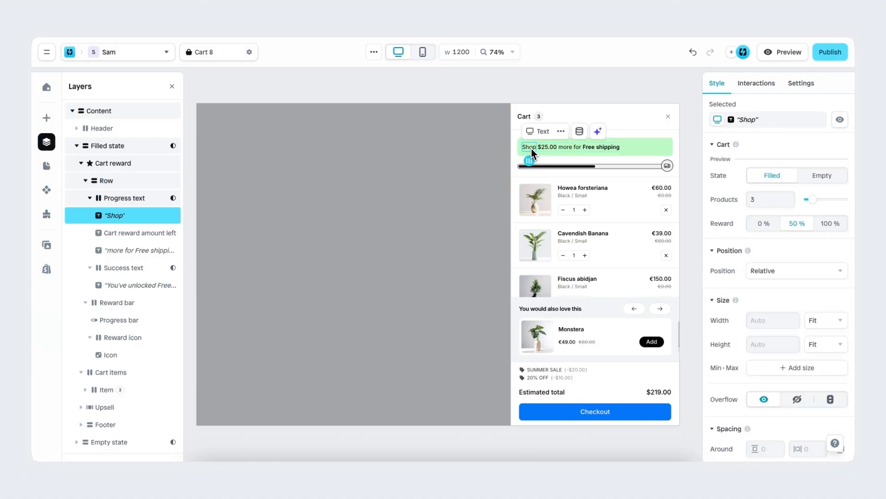
pyautogui.doubleClick(531, 149)
pyautogui.write("You're")
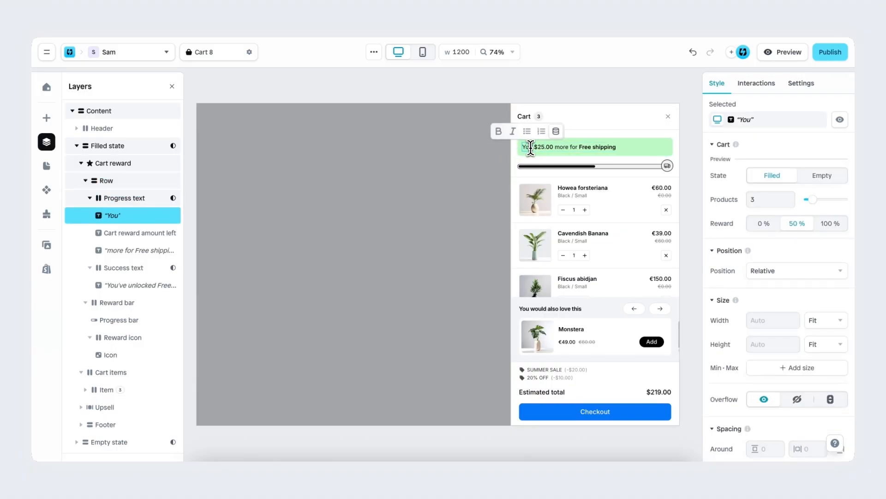
# - Replace "more for" before "Free shipping" in the Progress text with "away from unlocking"
pyautogui.click(571, 148)
pyautogui.doubleClick(572, 147)
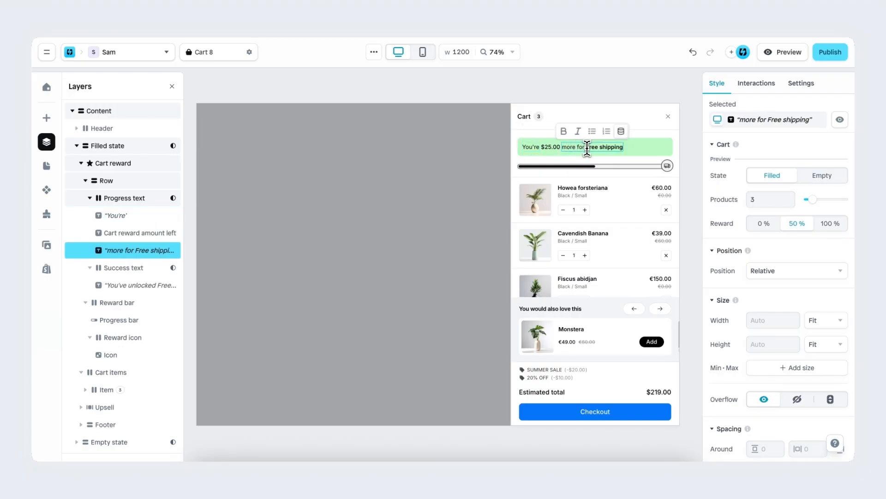
pyautogui.moveTo(585, 147); pyautogui.dragTo(552, 148)
pyautogui.write('awa')
pyautogui.write('y from u')
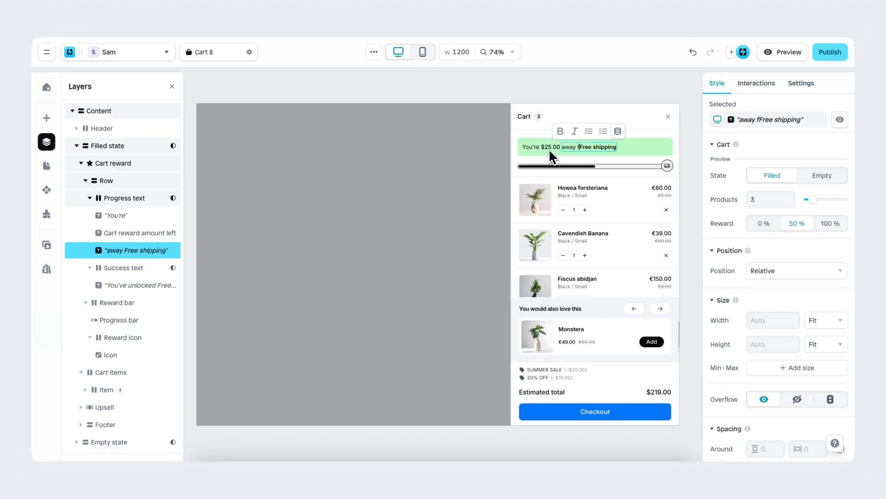
pyautogui.write('nlocking')
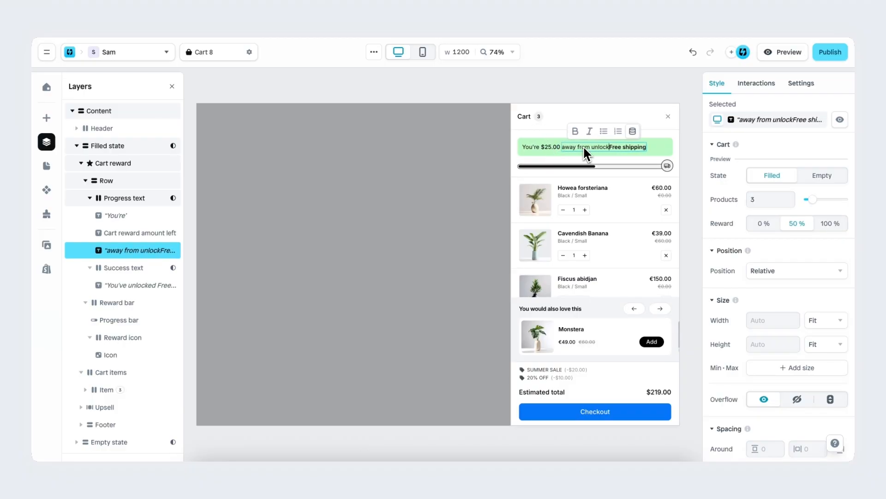
pyautogui.press('Escape')
pyautogui.click(668, 146)
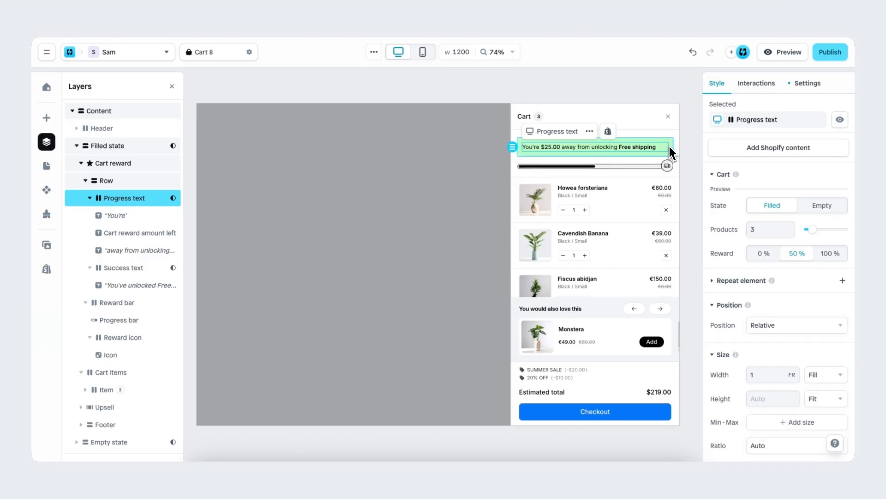
pyautogui.click(685, 159)
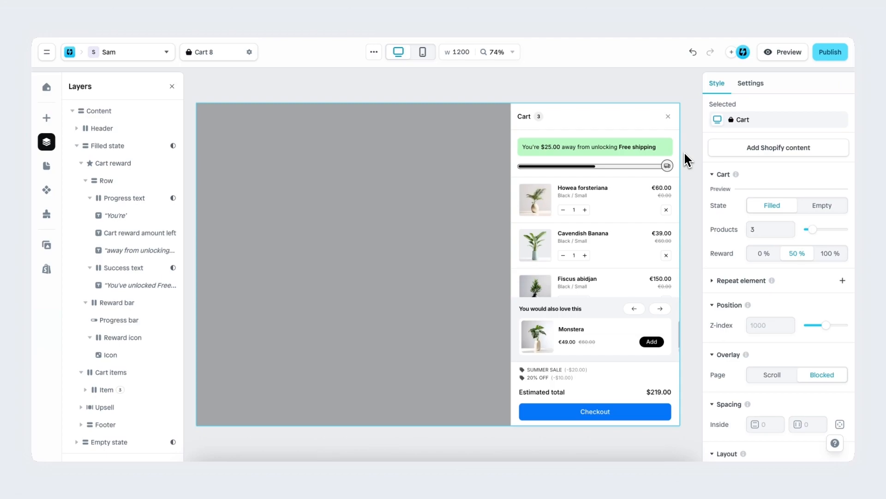